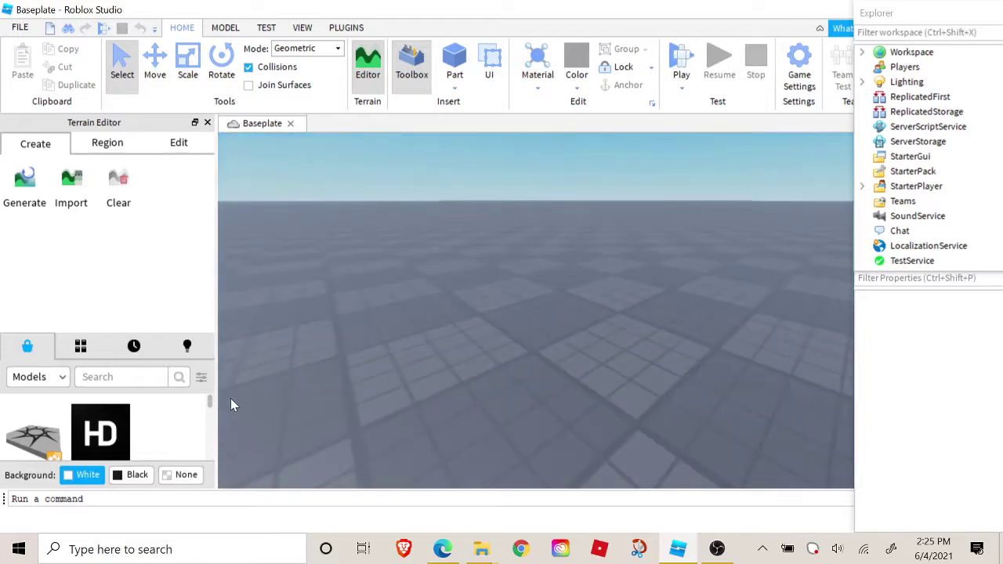
# Step: Search the model library for "plane" and insert the Working Plane model into the baseplate
pyautogui.click(86, 376)
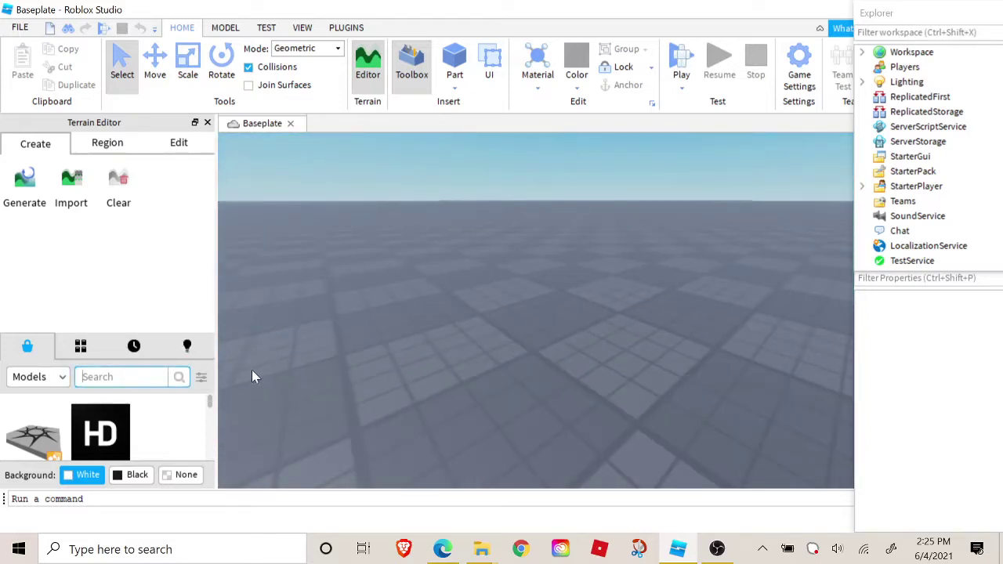
pyautogui.write('plane')
pyautogui.press('Return')
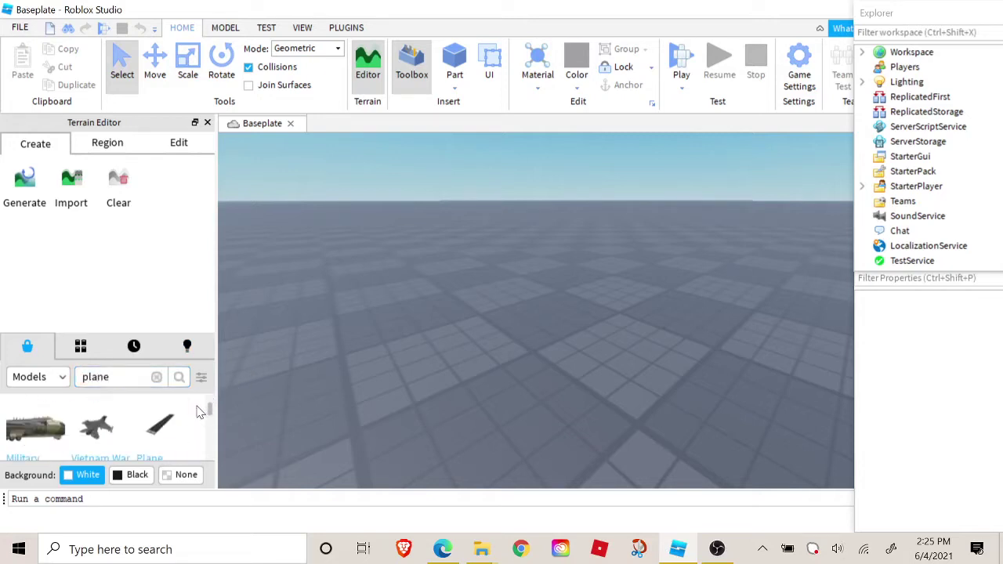
pyautogui.scroll(-5, 196, 416)
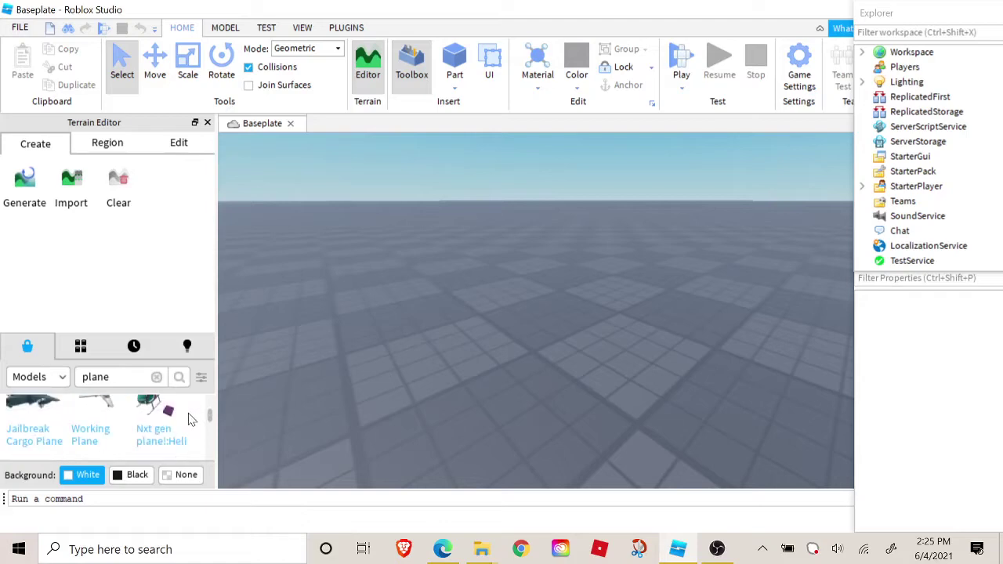
pyautogui.scroll(1, 192, 419)
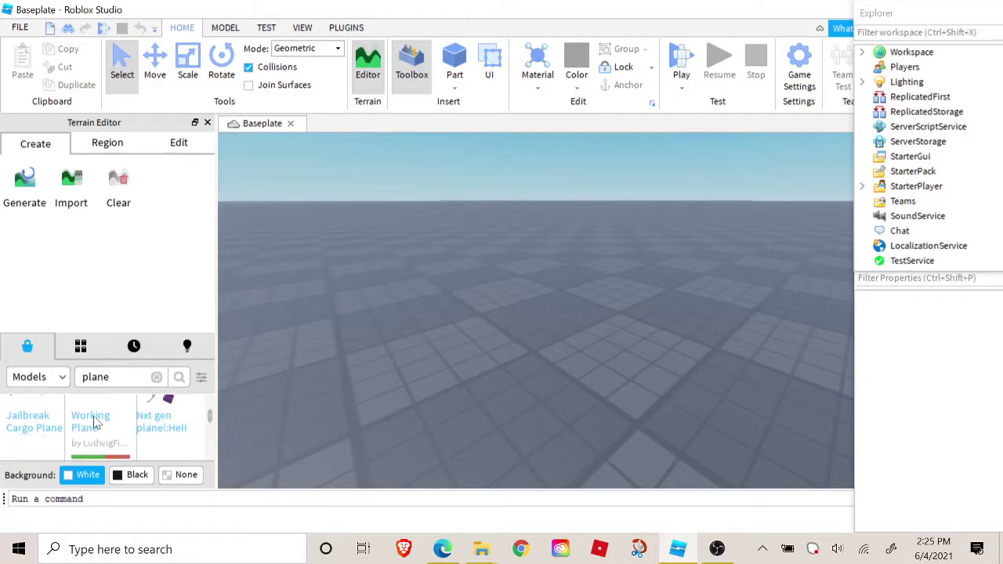
pyautogui.click(125, 415)
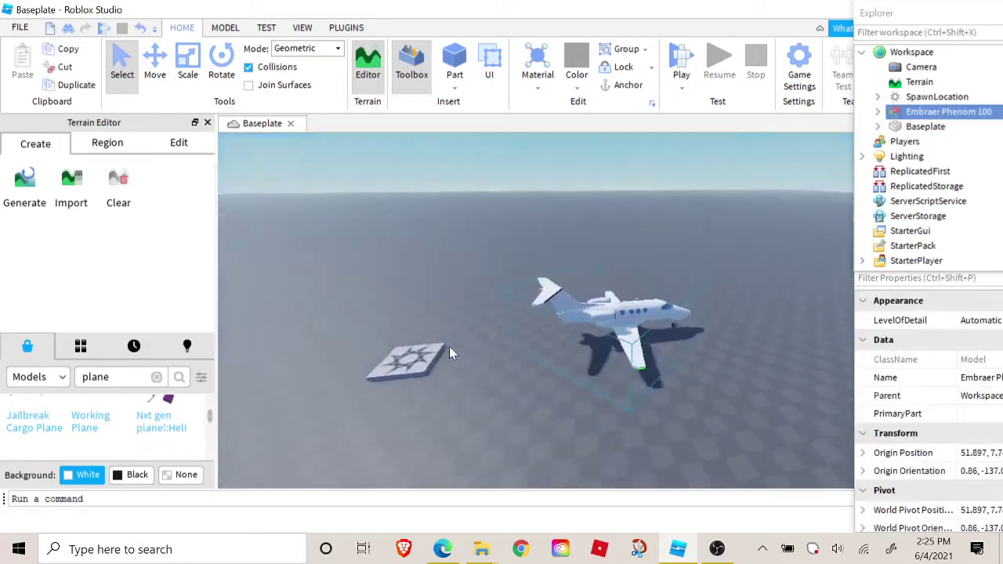
# Step: Examine the inserted plane and its surroundings from several sides in the 3D scene
pyautogui.moveTo(449, 347); pyautogui.dragTo(449, 346, button='right')
pyautogui.press('w')
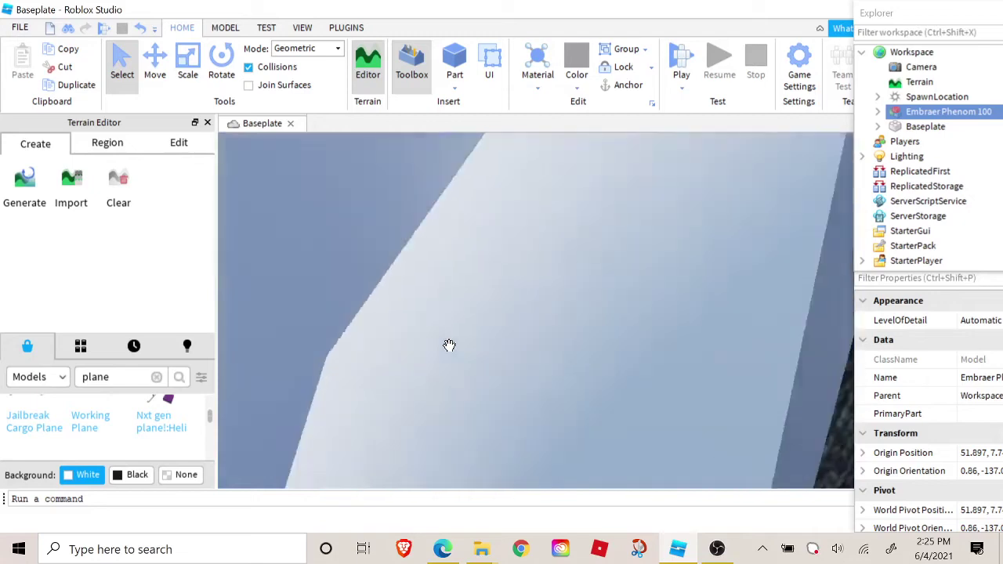
pyautogui.scroll(-10, 449, 349)
pyautogui.press('w')
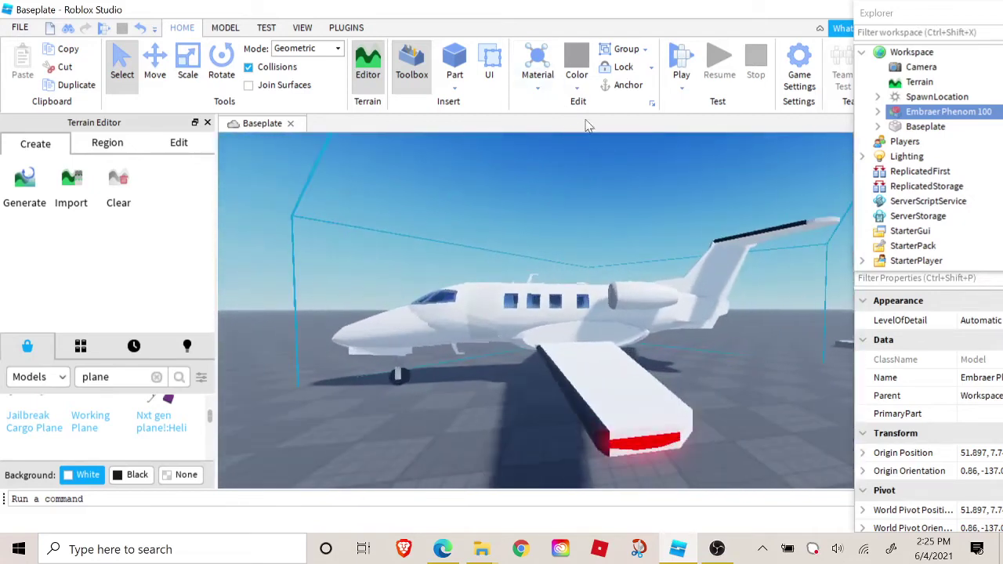
pyautogui.moveTo(542, 255); pyautogui.dragTo(552, 228, button='right')
pyautogui.click(551, 228)
pyautogui.press('w')
pyautogui.press('w')
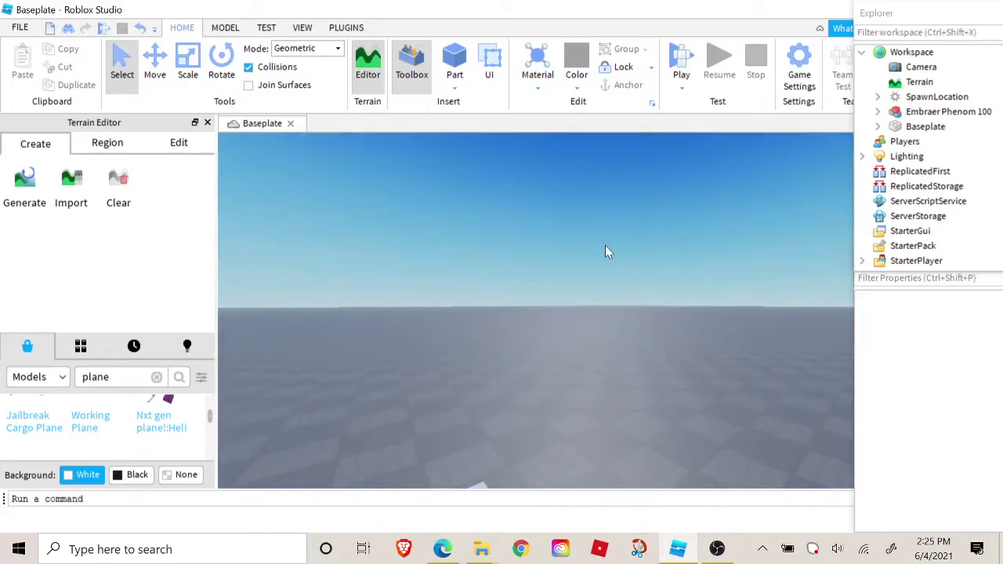
pyautogui.press('s')
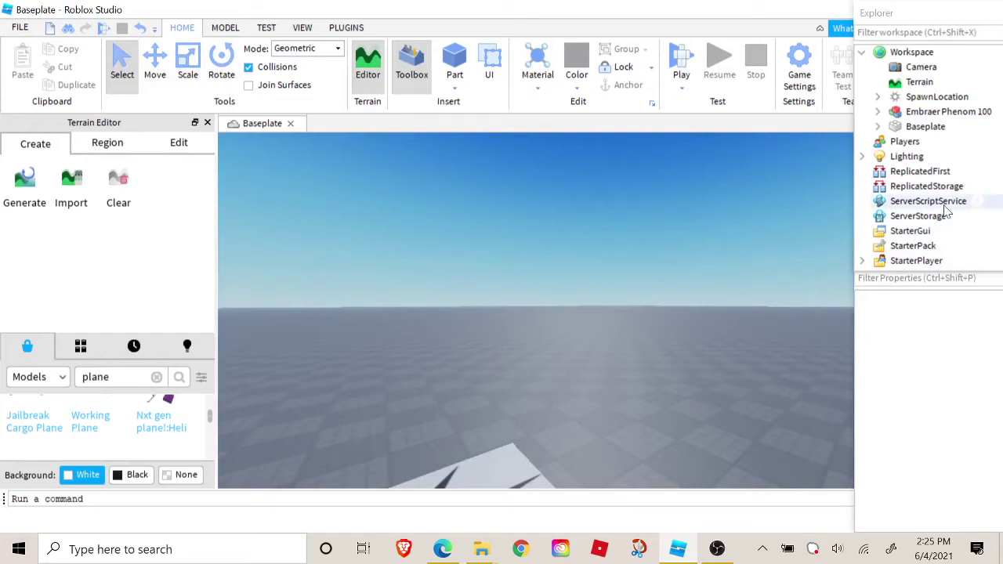
# Step: Bring more of the Properties and Explorer windows into view and add a ScreenGui to StarterGui
pyautogui.click(932, 230)
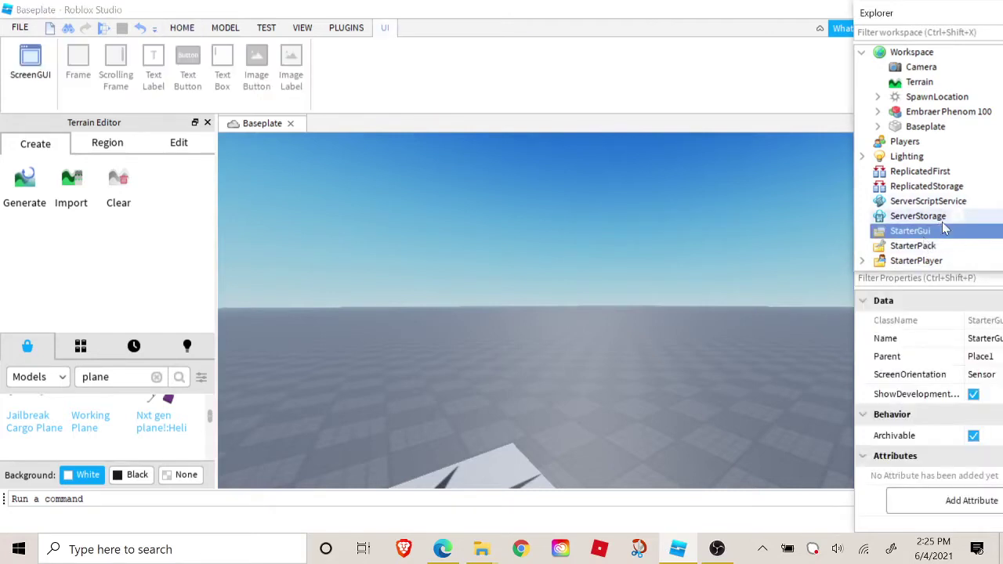
pyautogui.click(938, 278)
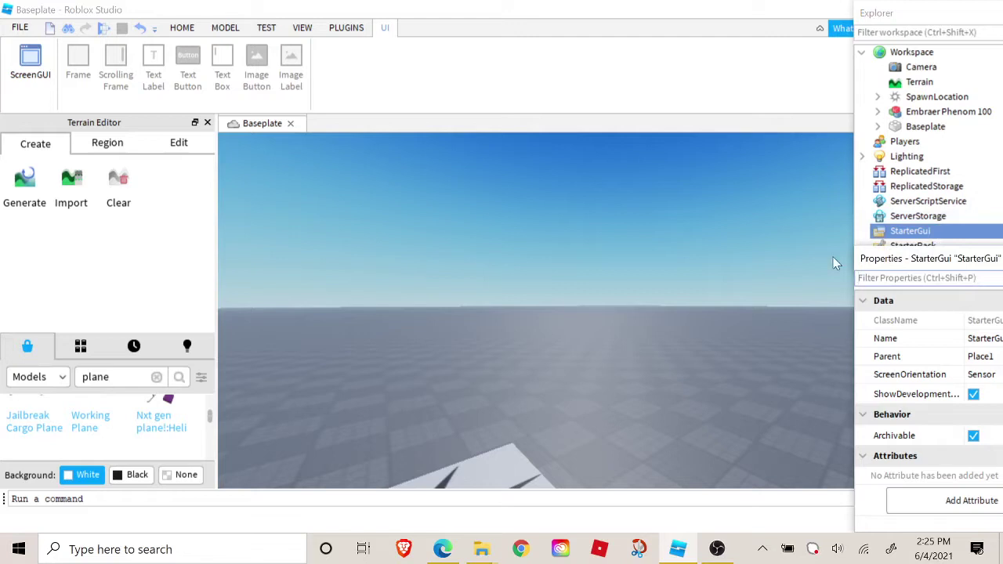
pyautogui.moveTo(836, 264); pyautogui.dragTo(815, 262)
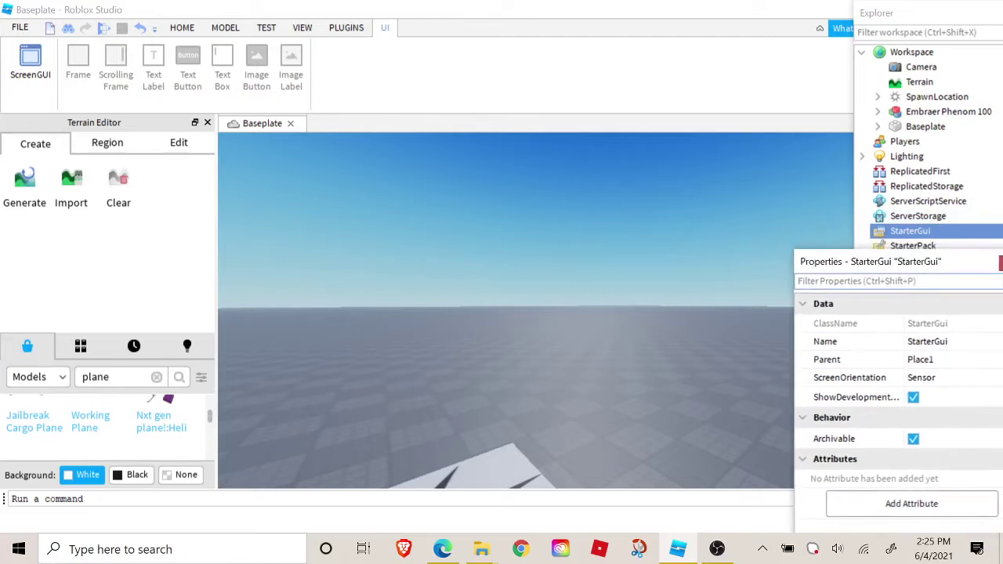
pyautogui.moveTo(878, 13); pyautogui.dragTo(815, 15)
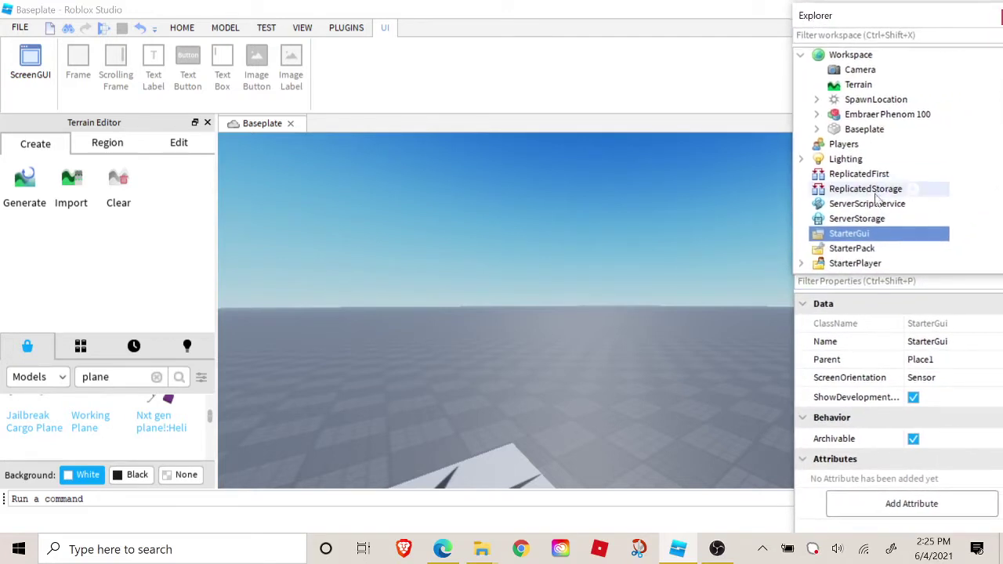
pyautogui.click(881, 234)
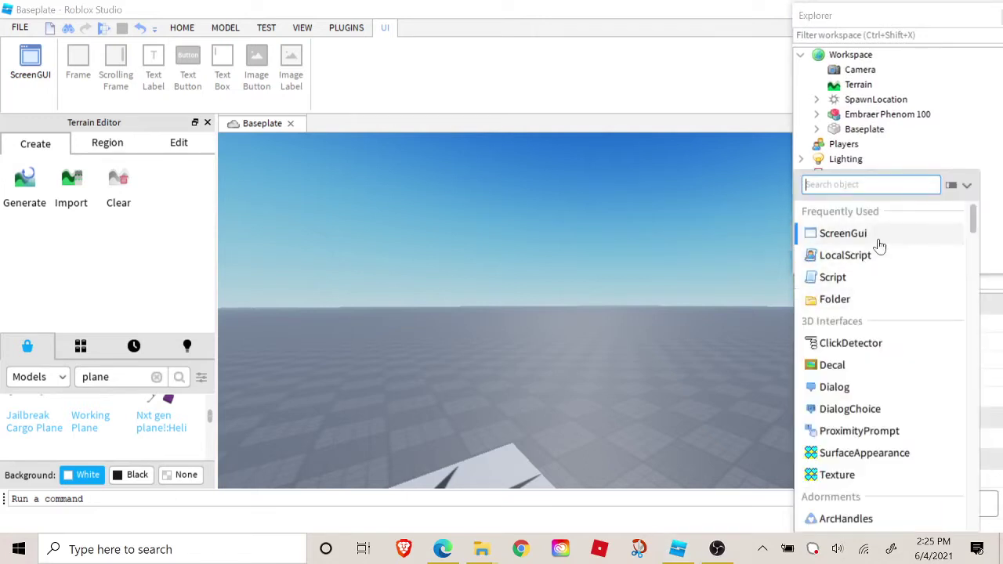
pyautogui.click(874, 237)
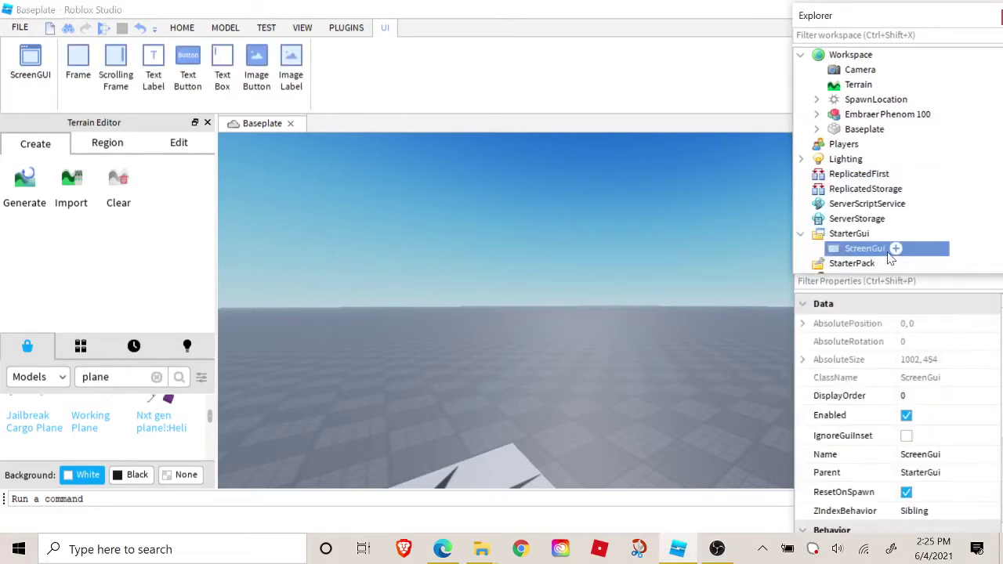
# Step: Add a Frame to the ScreenGui and enlarge it to about 1002 x 445 so it covers the view
pyautogui.click(896, 249)
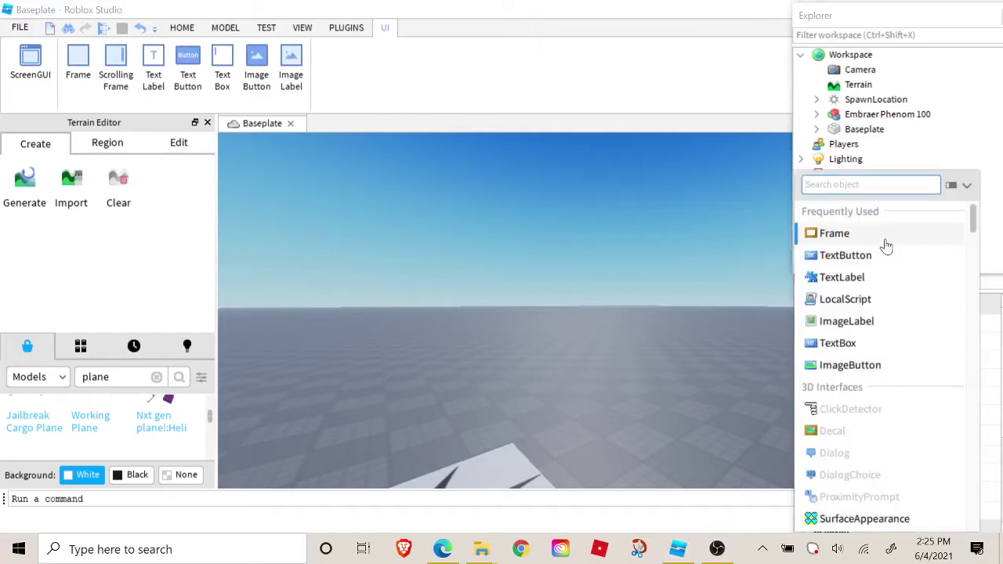
pyautogui.click(884, 238)
pyautogui.click(259, 167)
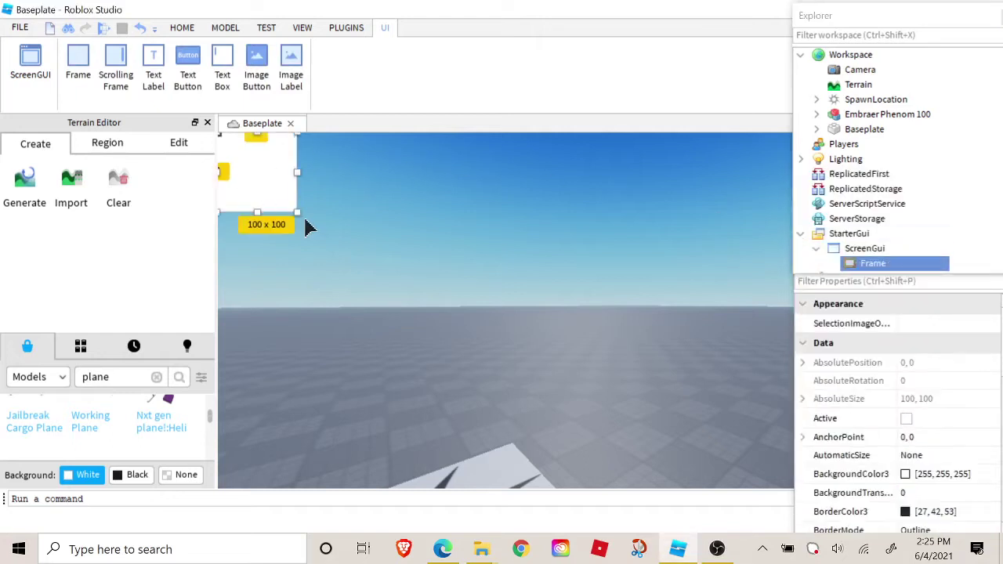
pyautogui.moveTo(298, 213); pyautogui.dragTo(997, 487)
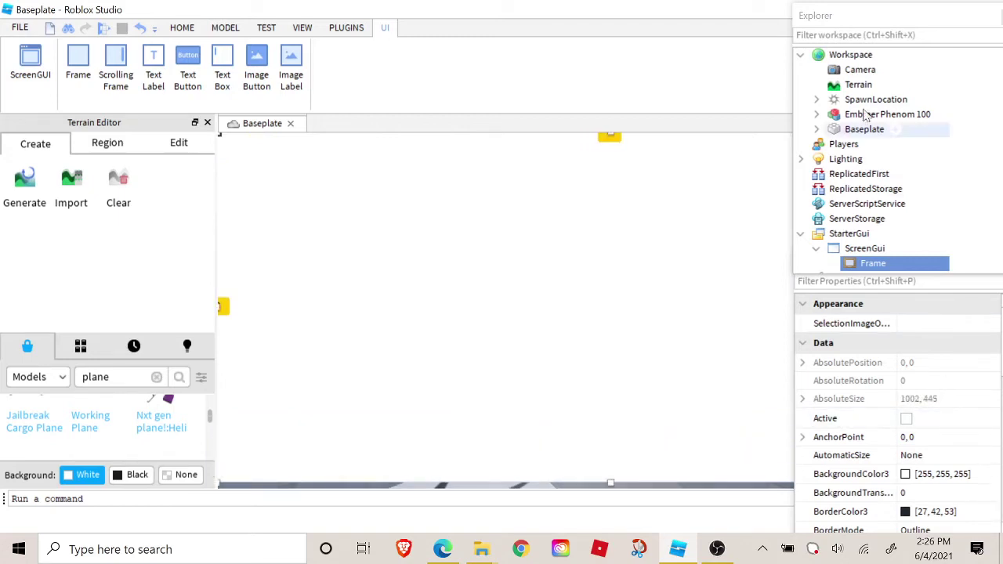
# Step: Look through the Frame's properties, including its data and behavior settings
pyautogui.scroll(-1, 843, 161)
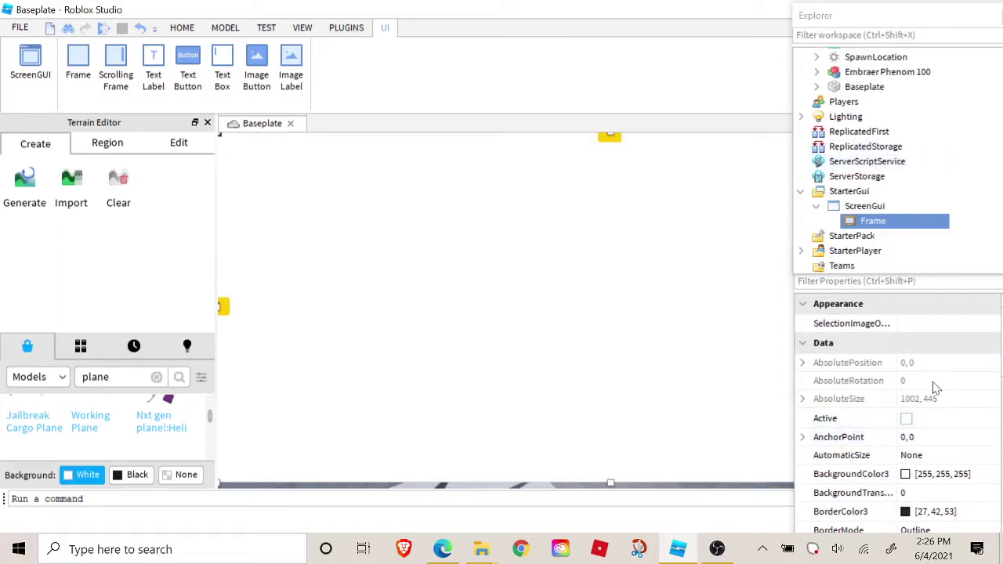
pyautogui.scroll(-5, 924, 387)
pyautogui.scroll(5, 924, 397)
pyautogui.scroll(-10, 985, 408)
pyautogui.scroll(3, 925, 483)
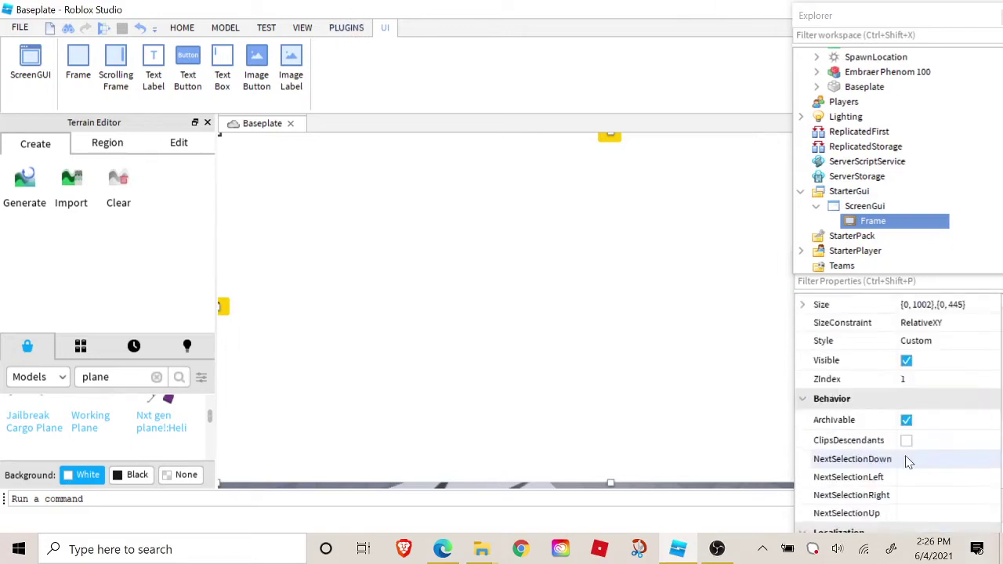
pyautogui.scroll(8, 906, 461)
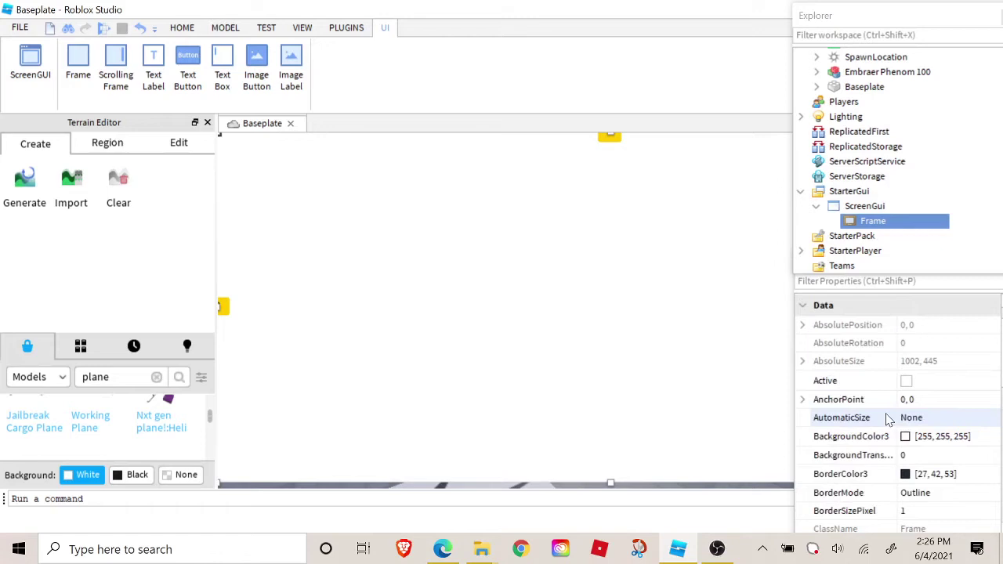
pyautogui.scroll(-1, 949, 345)
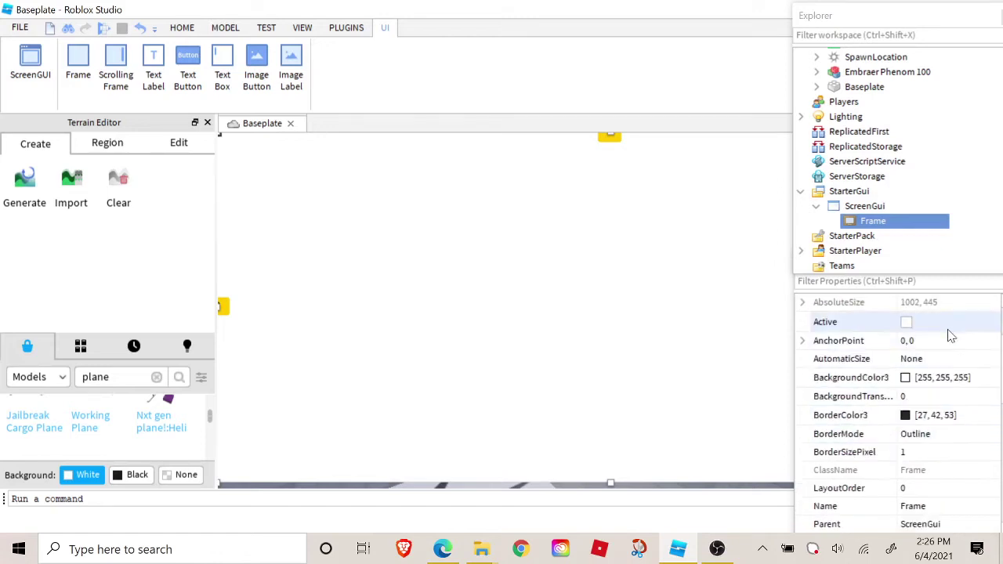
pyautogui.scroll(2, 950, 337)
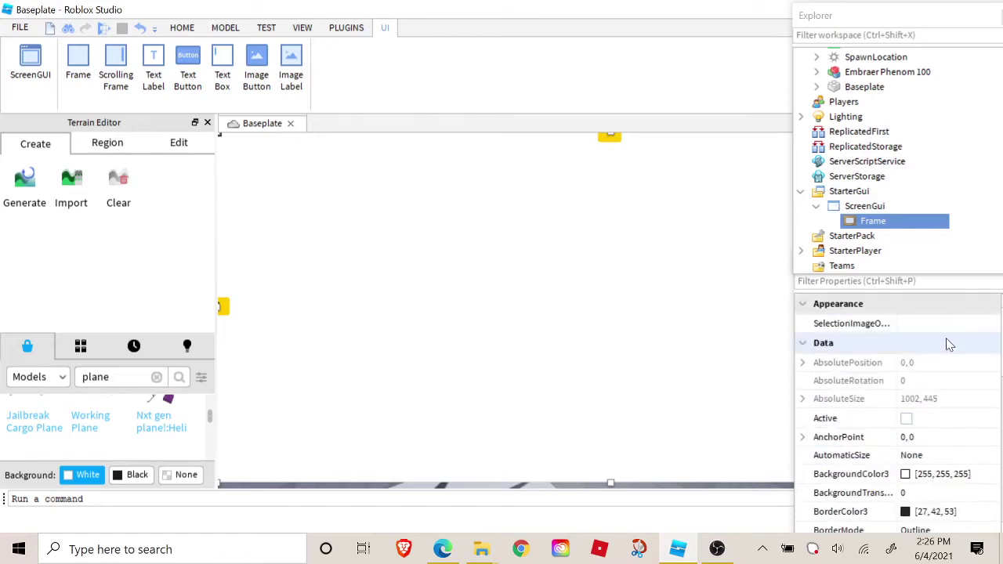
pyautogui.click(850, 207)
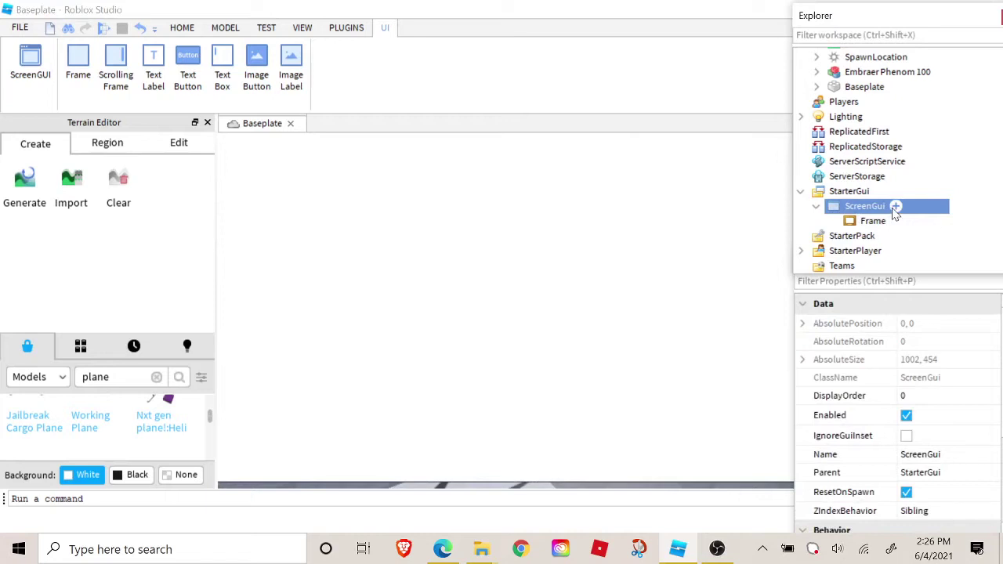
pyautogui.click(896, 207)
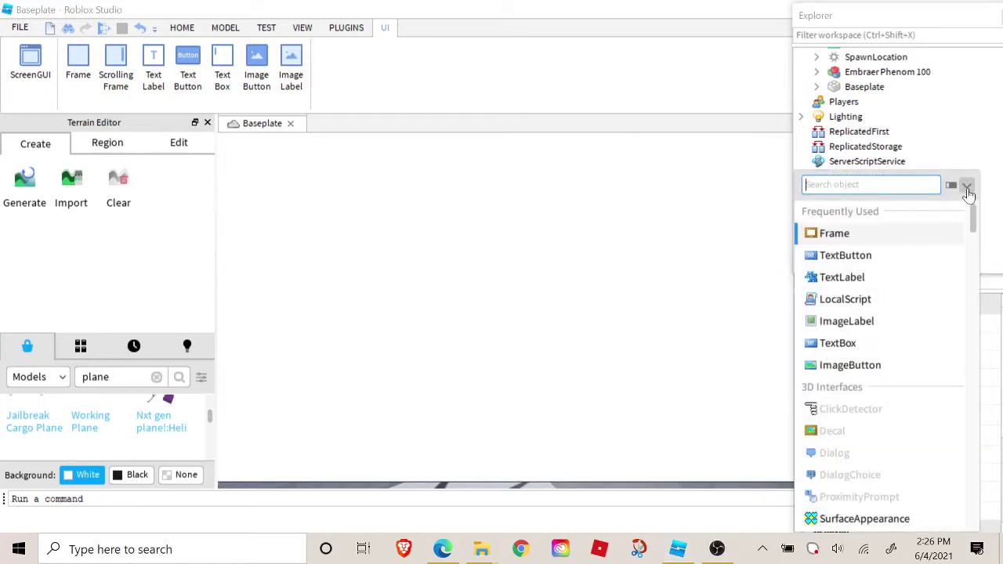
pyautogui.click(966, 185)
pyautogui.click(948, 170)
# Step: Set the Frame's background color to red (#ff0004)
pyautogui.click(876, 221)
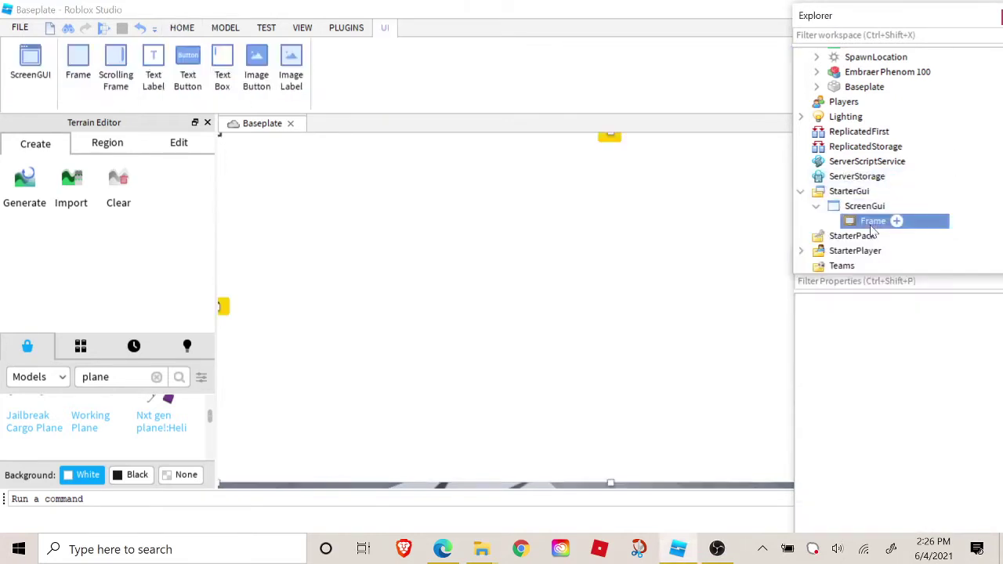
pyautogui.click(903, 224)
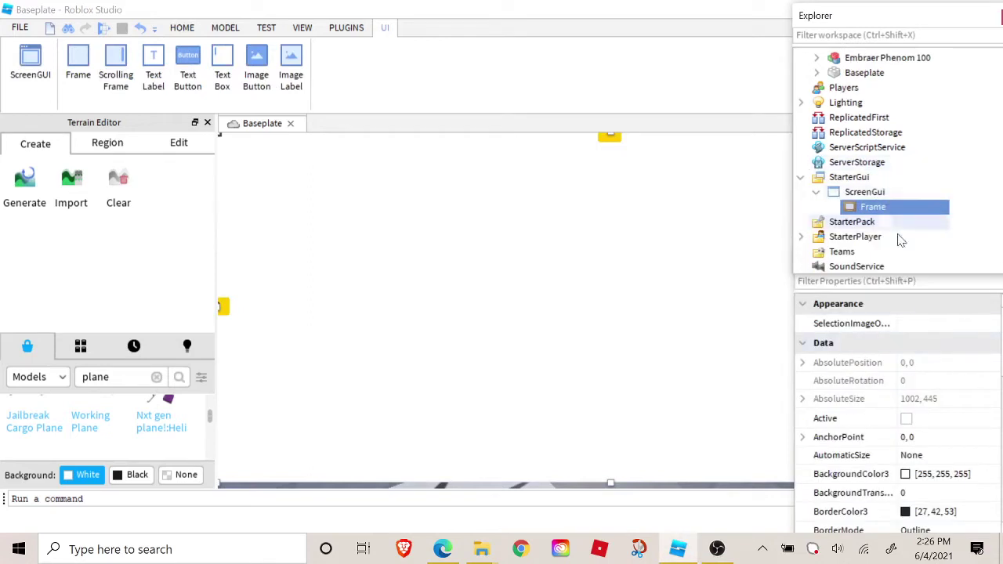
pyautogui.click(906, 474)
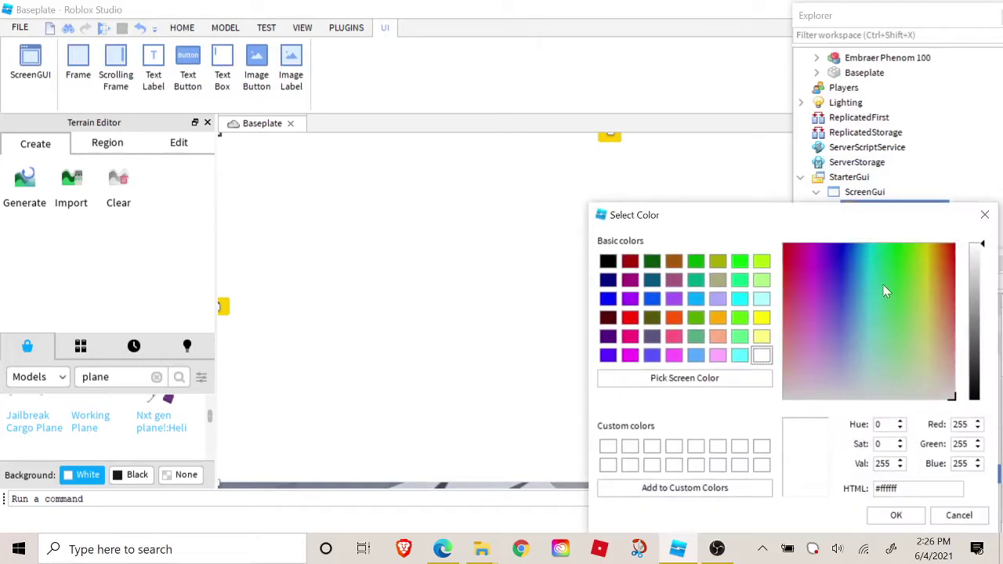
pyautogui.moveTo(790, 251); pyautogui.dragTo(784, 244)
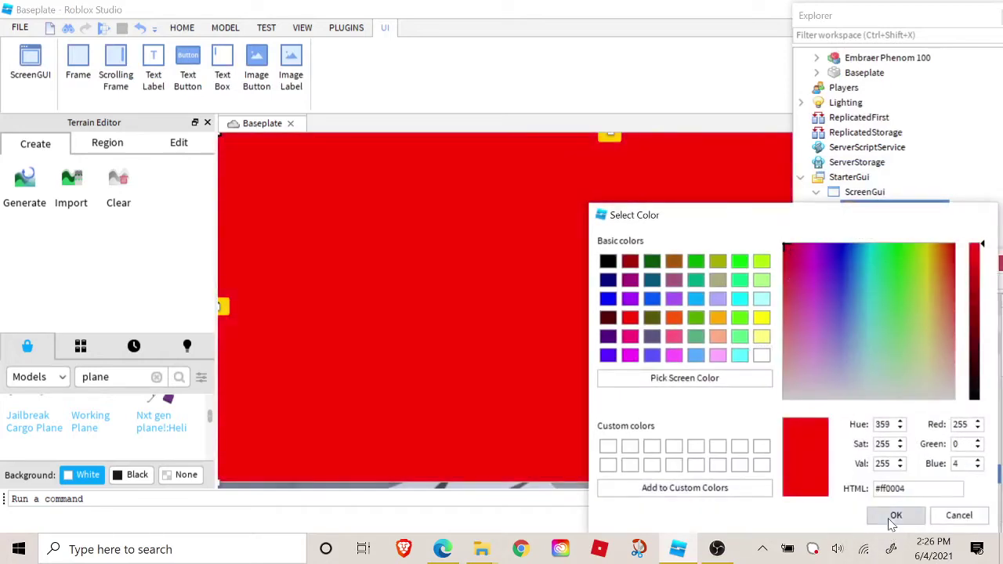
pyautogui.click(896, 515)
# Step: Add a TextLabel inside the red Frame
pyautogui.click(856, 195)
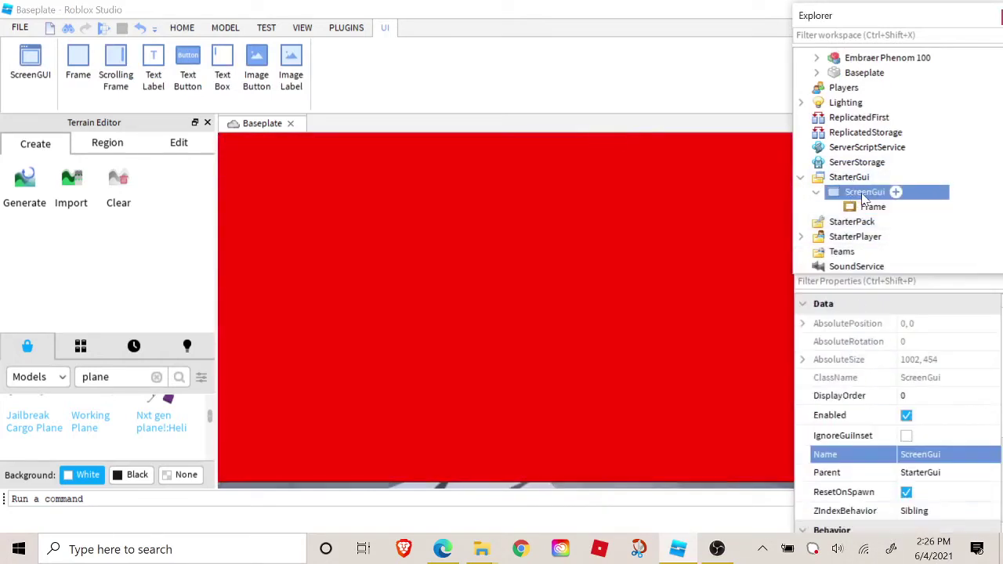
pyautogui.click(892, 208)
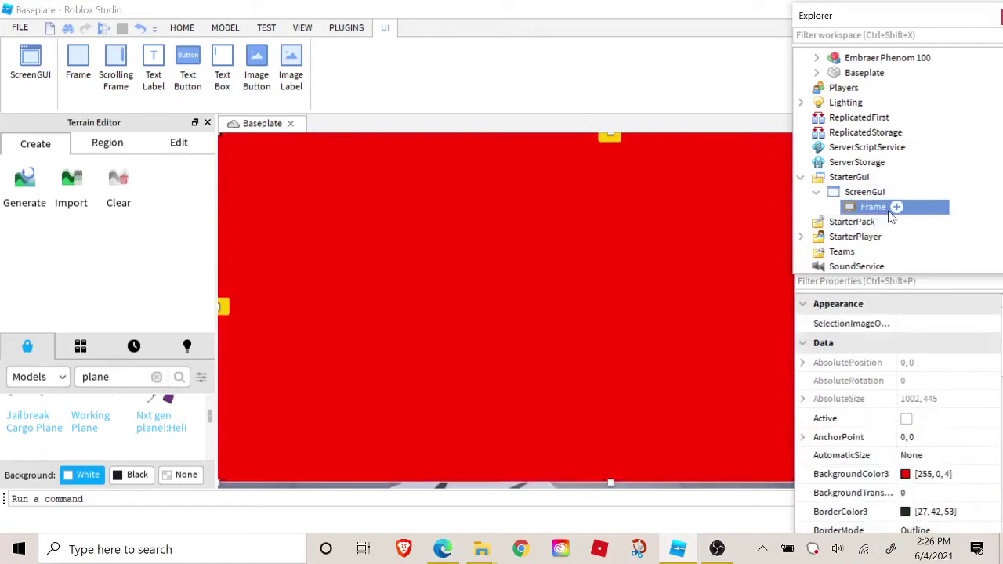
pyautogui.click(895, 209)
pyautogui.click(880, 242)
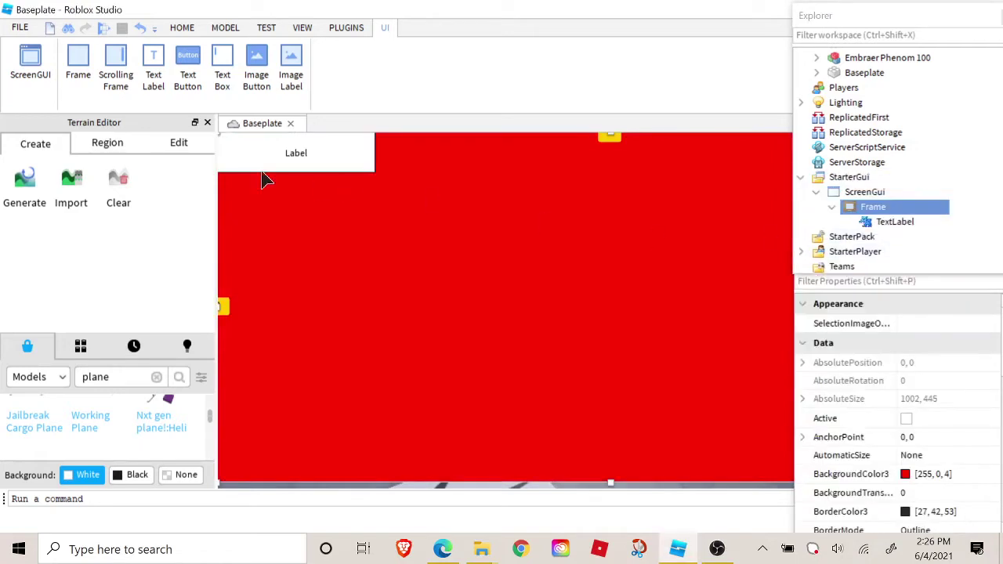
# Step: Change the TextLabel's text to "Plane"
pyautogui.doubleClick(292, 153)
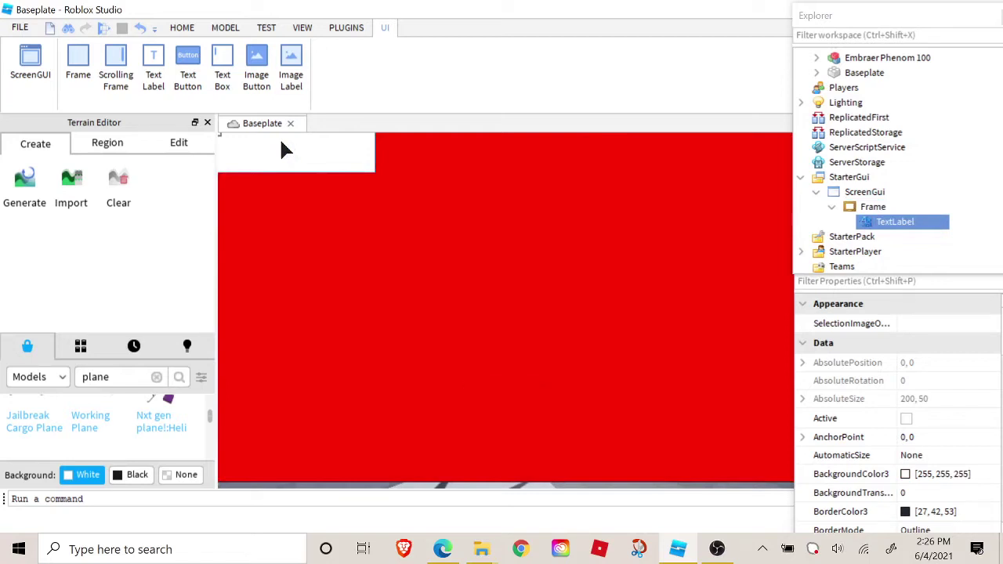
pyautogui.write('F')
pyautogui.press('capslock')
pyautogui.write('lka')
# Step: Resize the "Plane" label to about 393 x 110 and place it at about 196, 18 near the Frame's upper edge
pyautogui.click(483, 212)
pyautogui.moveTo(356, 160); pyautogui.dragTo(712, 234)
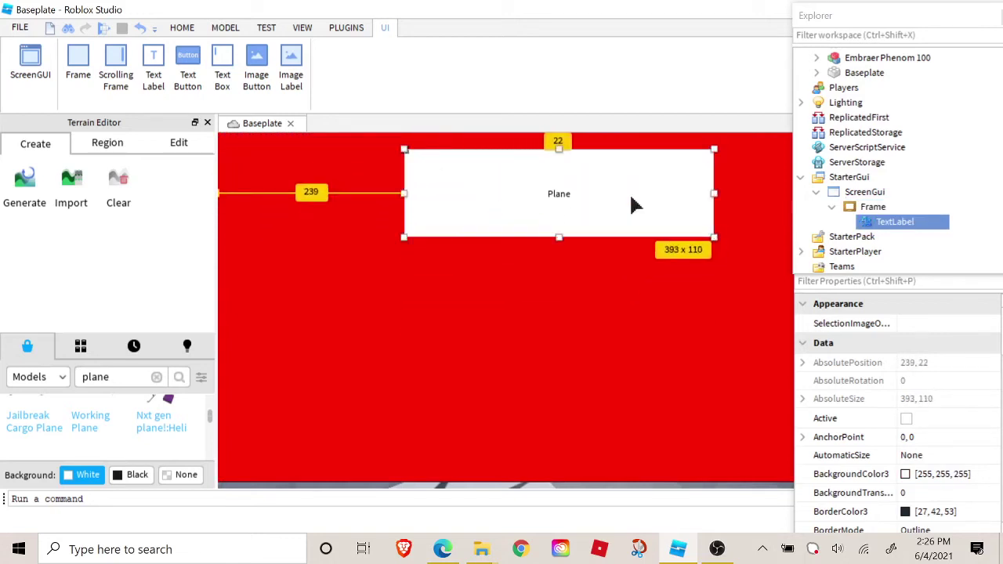
pyautogui.moveTo(603, 199); pyautogui.dragTo(568, 195)
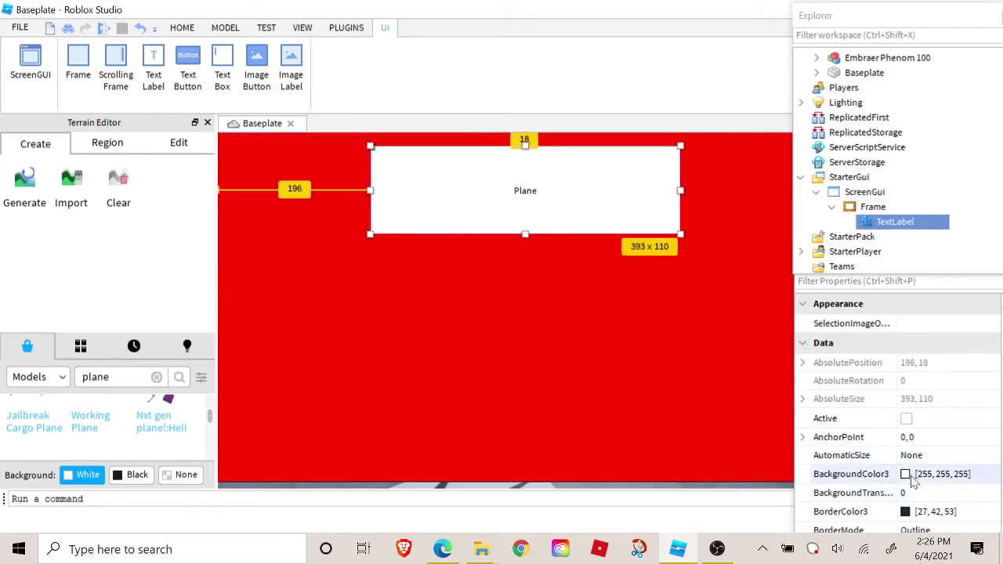
# Step: Set the "Plane" label's background color to blue (#0533ff)
pyautogui.click(905, 474)
pyautogui.click(799, 248)
pyautogui.moveTo(813, 250); pyautogui.dragTo(852, 248)
pyautogui.click(901, 515)
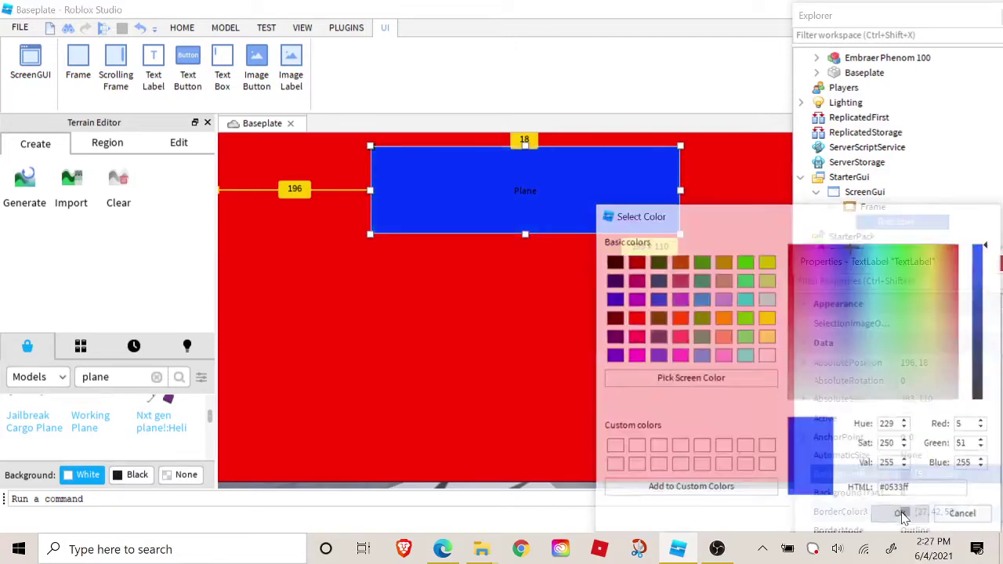
# Step: Add a yellow (234, 255, 0) TextButton reading "Play" inside the Frame, about 189 x 86, centered below the "Plane" label
pyautogui.click(886, 208)
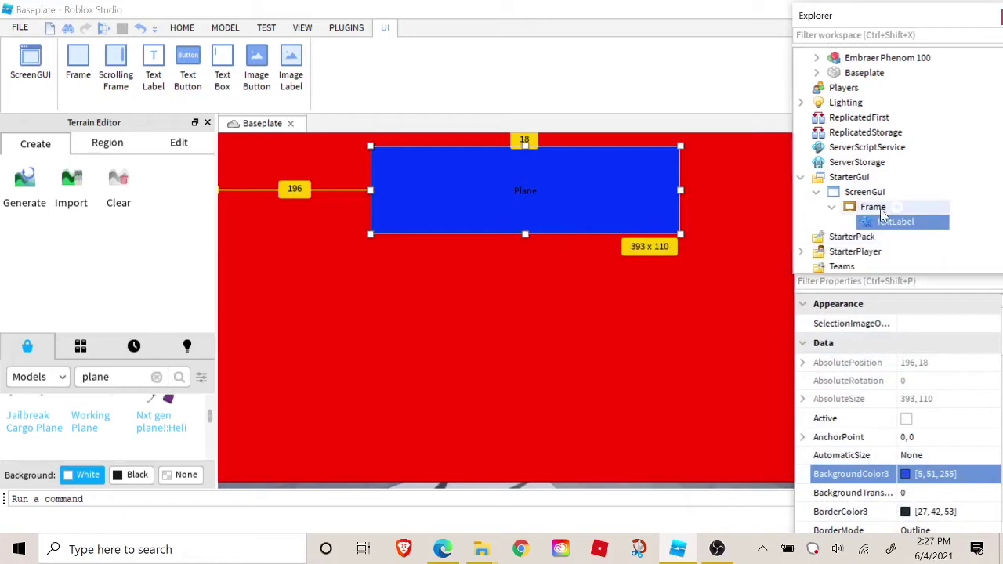
pyautogui.click(901, 206)
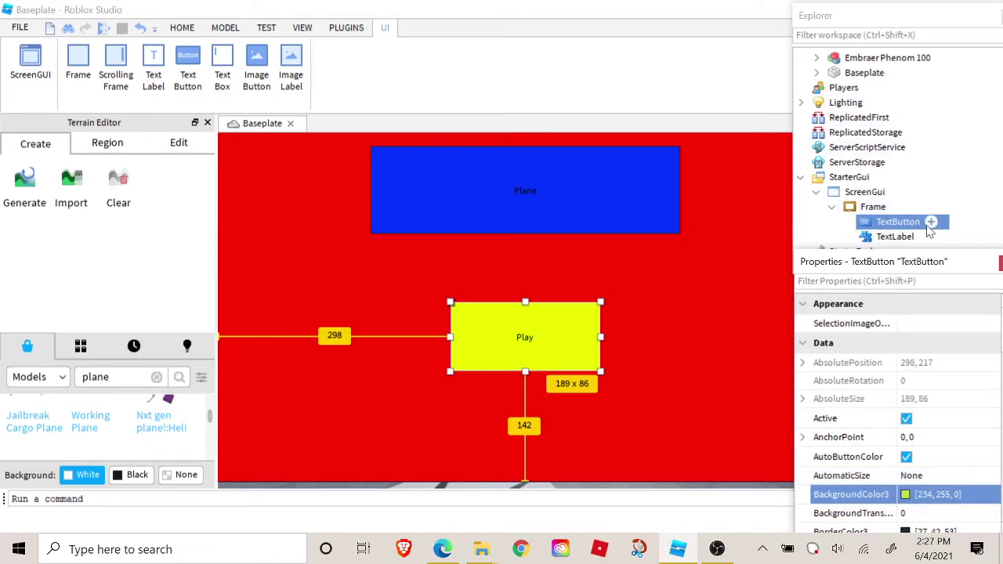
# Step: Add a LocalScript to the "Play" TextButton and clear its default code
pyautogui.click(929, 222)
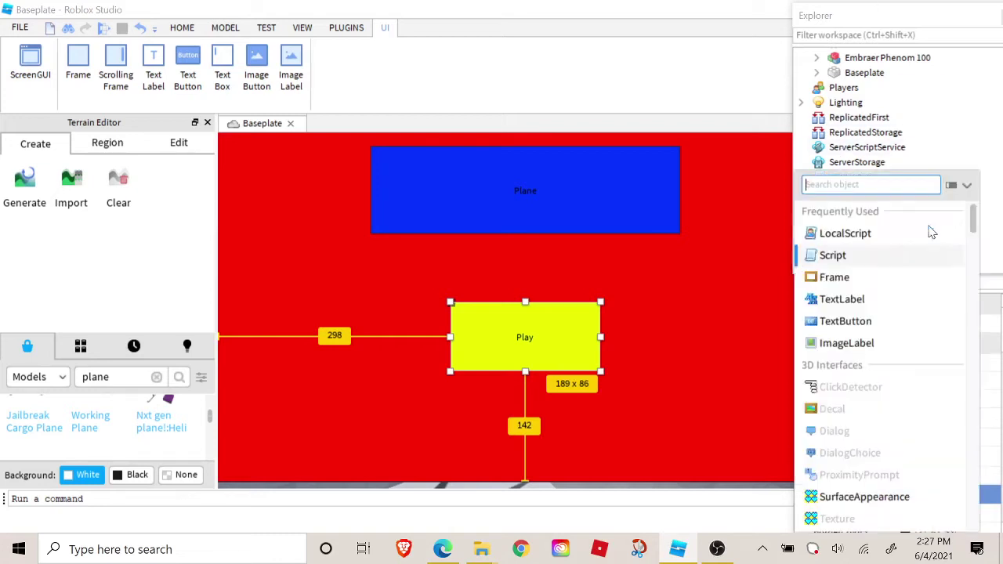
pyautogui.click(859, 240)
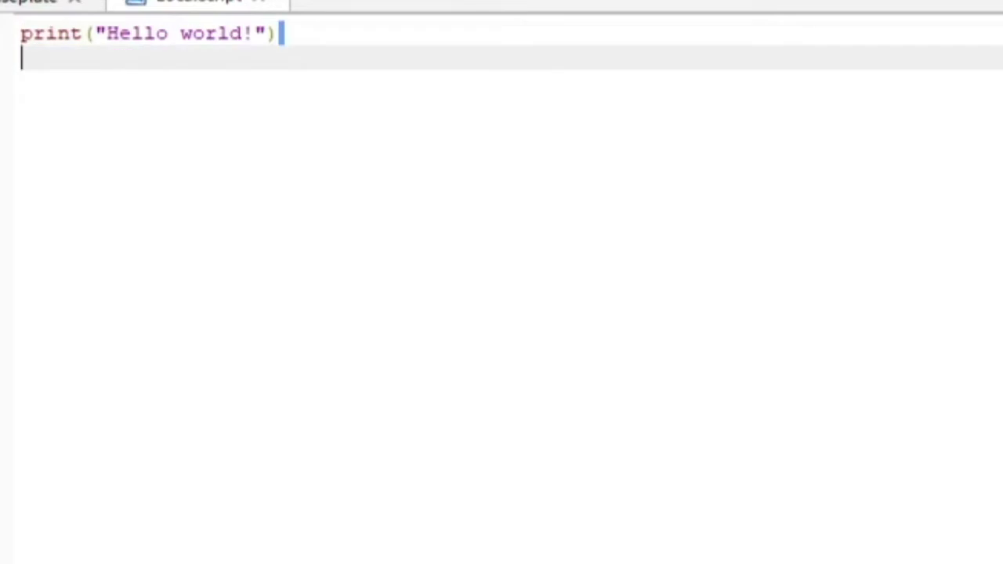
pyautogui.hotkey('ctrl', 'a')
pyautogui.press('BackSpace')
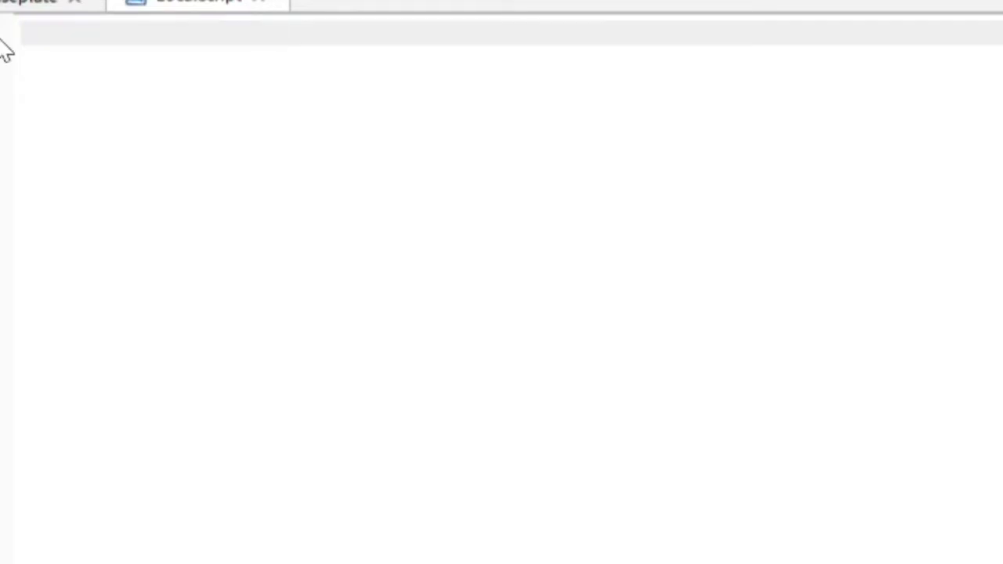
# Step: Write the click handler script.Parent.MouseButton1Click:Connect(function() with its closing end) in the LocalScript
pyautogui.write('s')
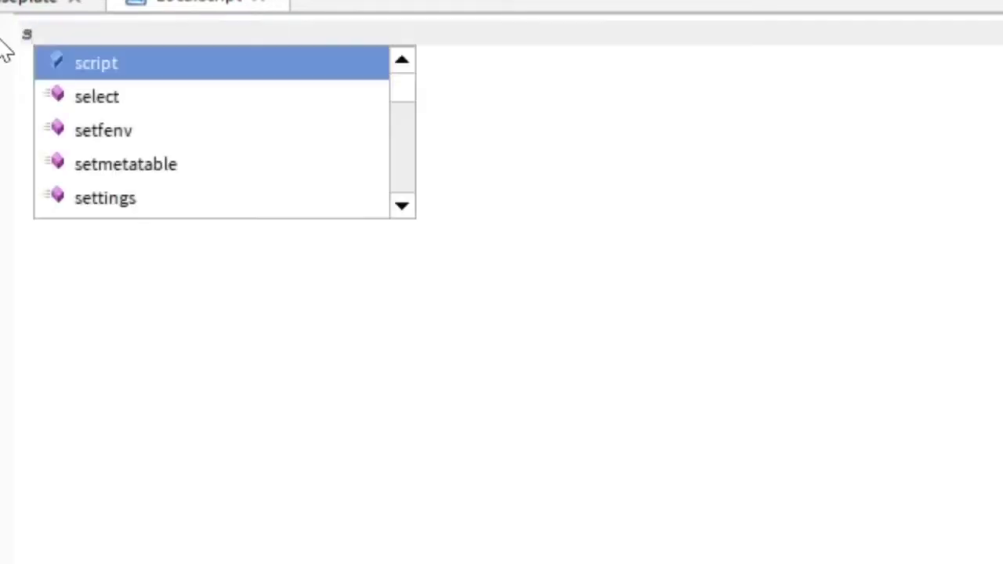
pyautogui.write('cript.Parent')
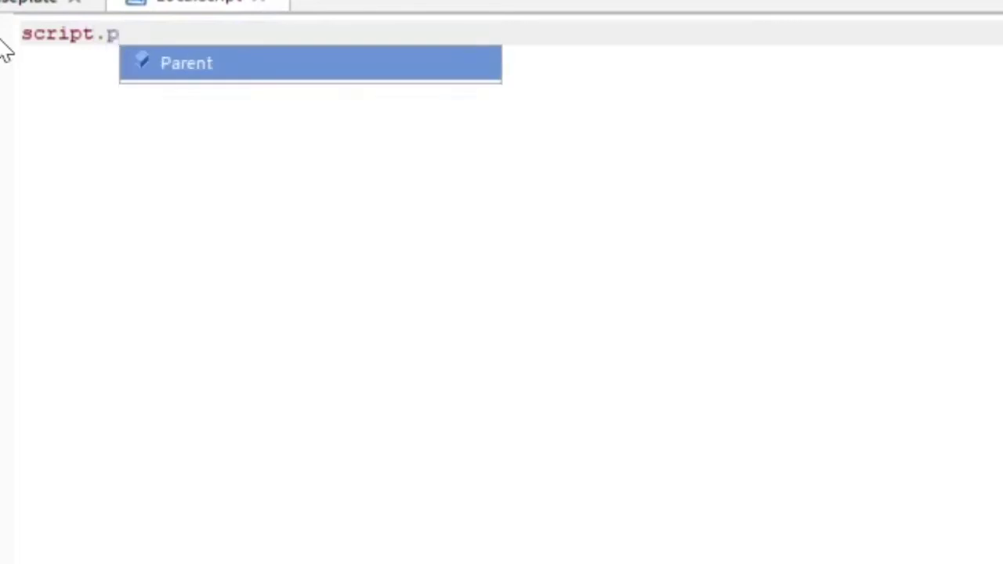
pyautogui.write('.m')
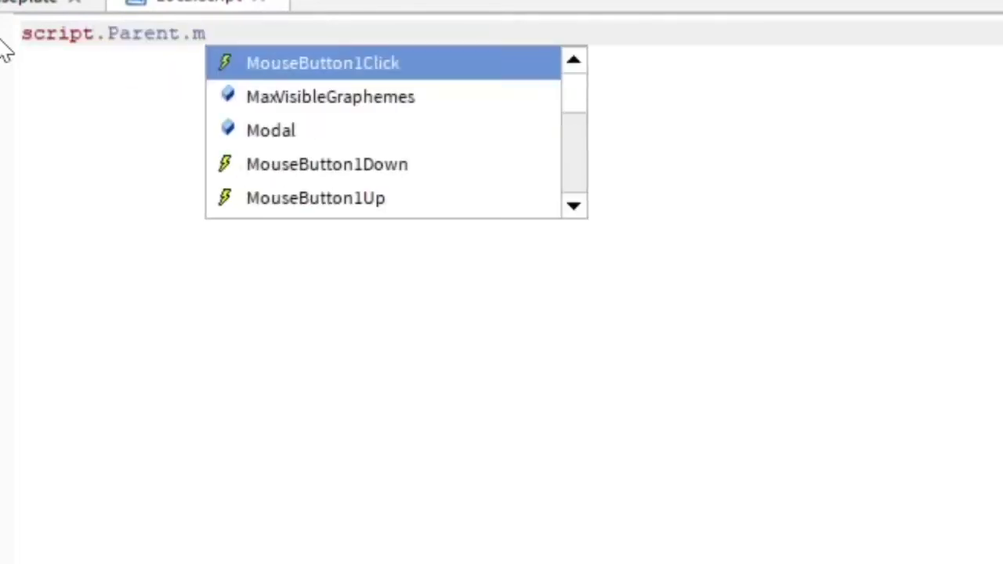
pyautogui.press('Tab')
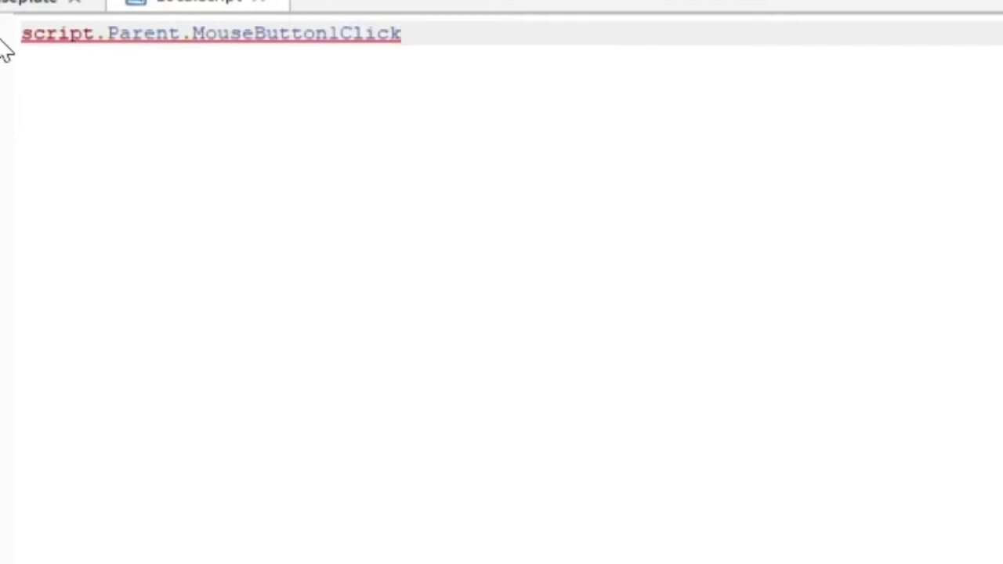
pyautogui.write(':')
pyautogui.press('Tab')
pyautogui.write('(')
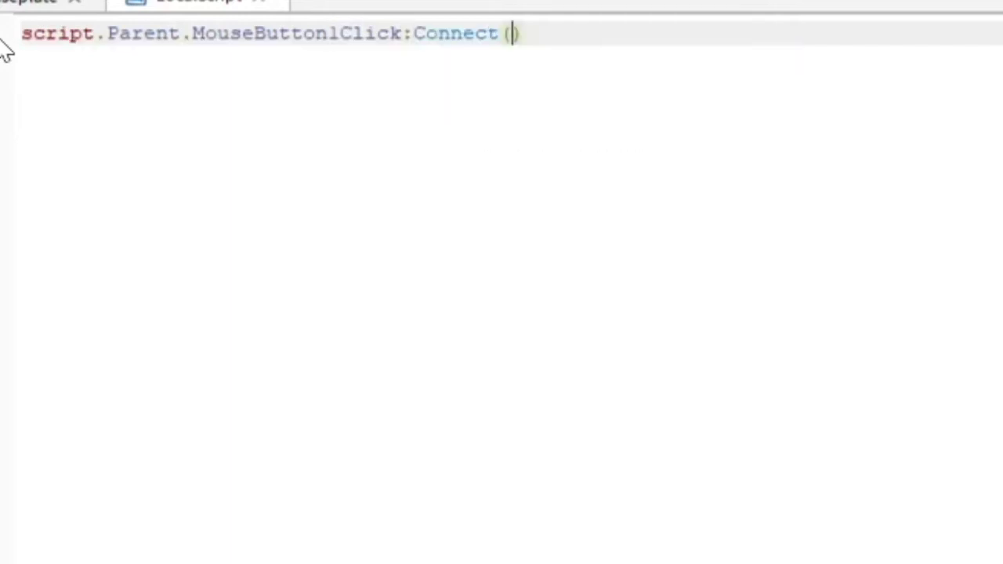
pyautogui.write('fun')
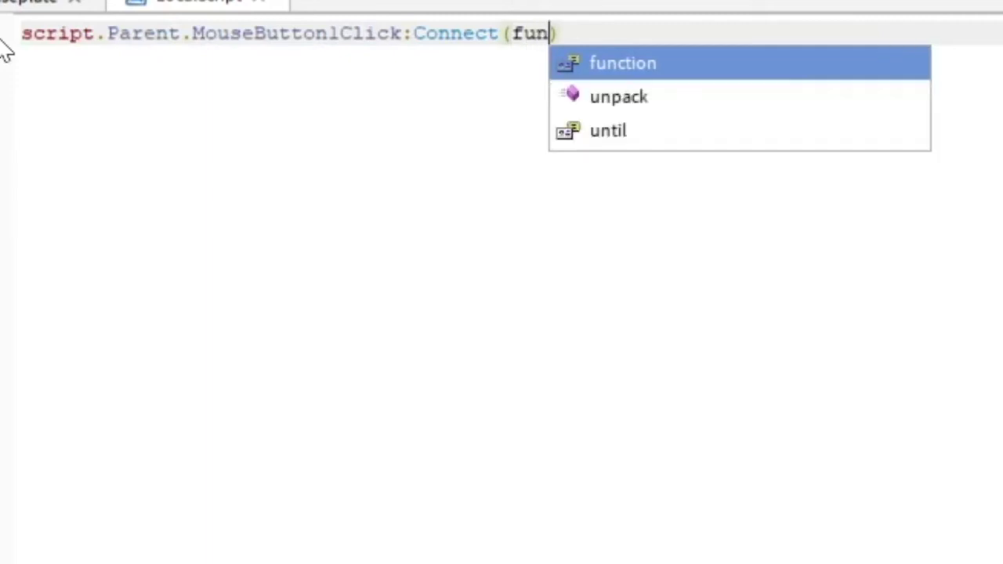
pyautogui.press('Tab')
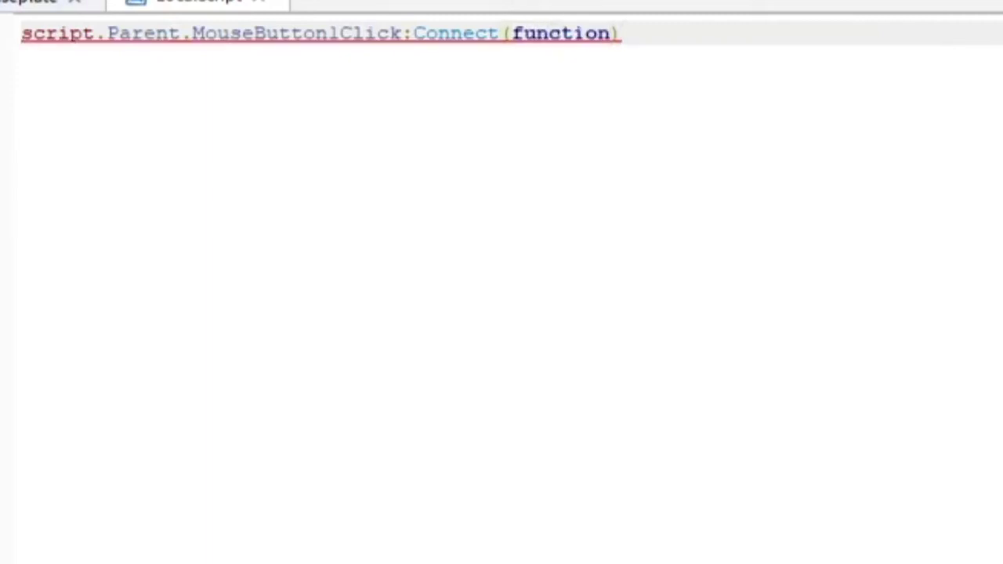
pyautogui.press('Delete')
pyautogui.write('()')
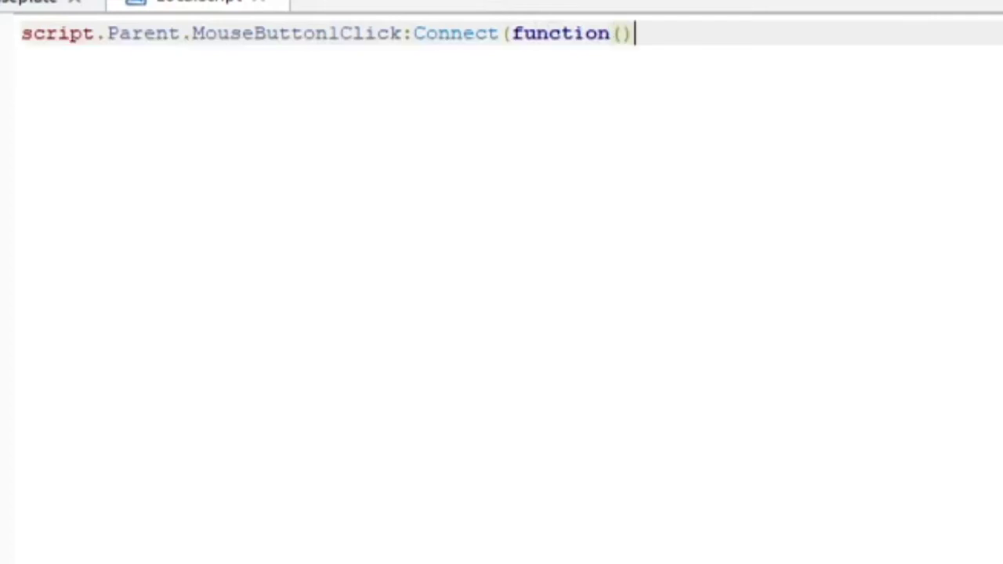
pyautogui.press('Return')
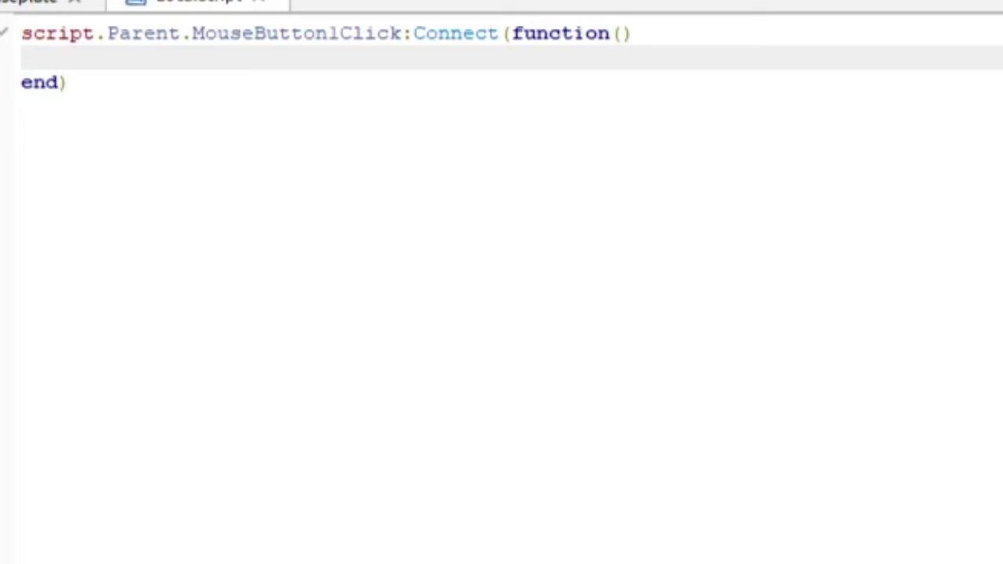
# Step: Start the statement inside the handler function with "script."
pyautogui.write('s')
pyautogui.press('Tab')
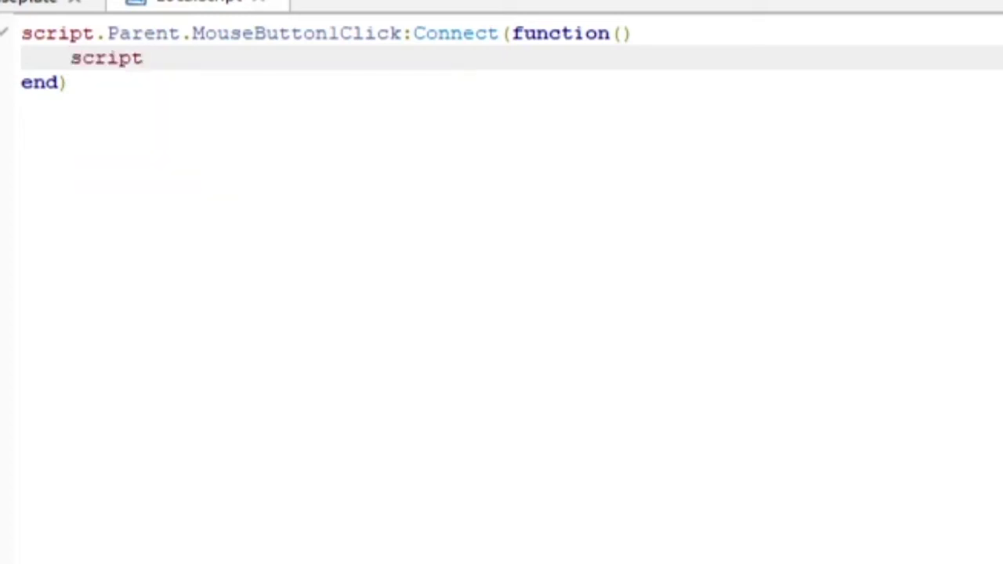
pyautogui.write('.')
pyautogui.press('Tab')
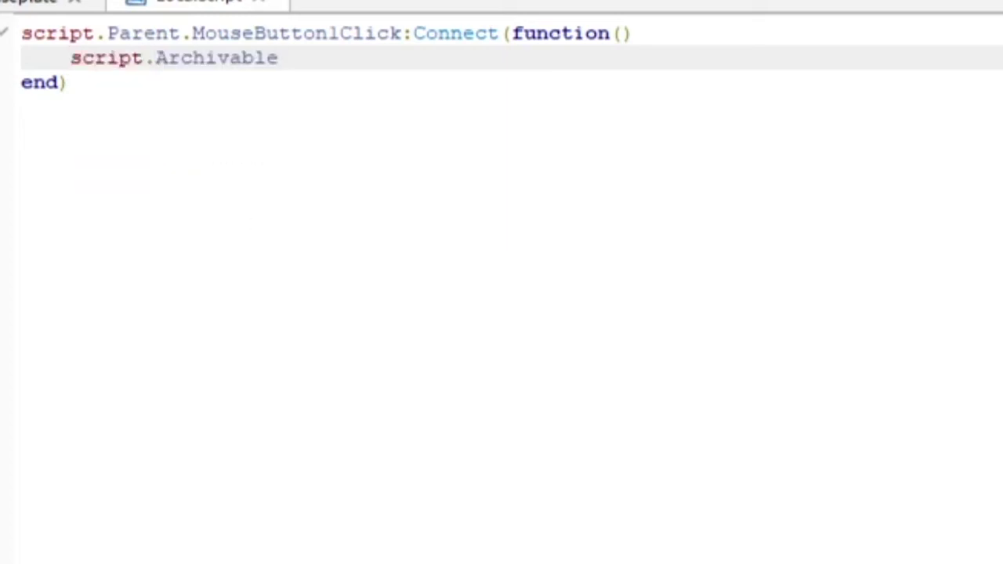
pyautogui.press('BackSpace')
pyautogui.press('BackSpace')
pyautogui.press('BackSpace')
pyautogui.press('BackSpace')
pyautogui.press('BackSpace')
pyautogui.press('BackSpace')
pyautogui.press('BackSpace')
pyautogui.press('BackSpace')
pyautogui.press('BackSpace')
pyautogui.press('BackSpace')
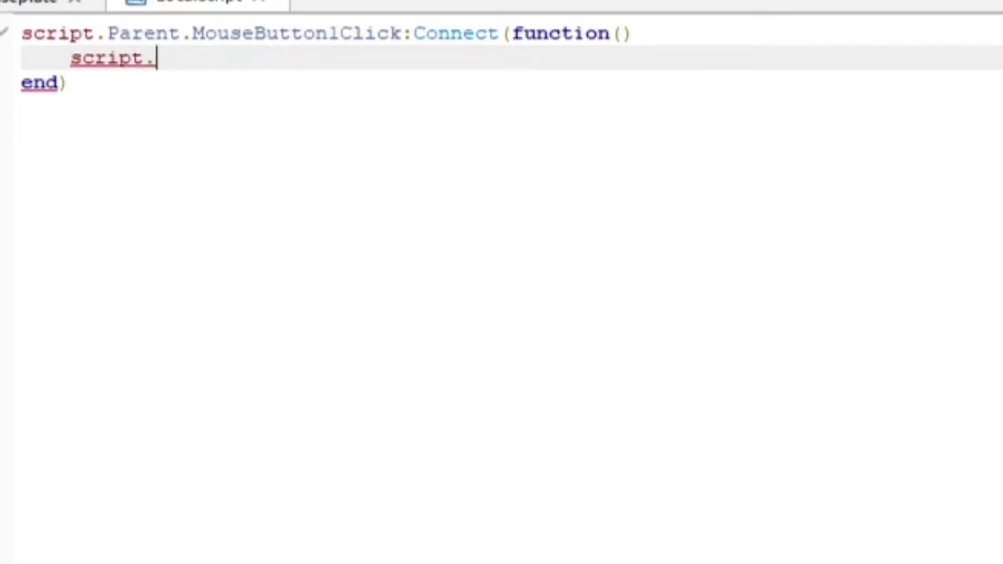
# Step: Complete the handler's statement as script.Parent.Parent.Visible = false so that clicking the button hides the Frame
pyautogui.write('p')
pyautogui.press('Tab')
pyautogui.write('.p')
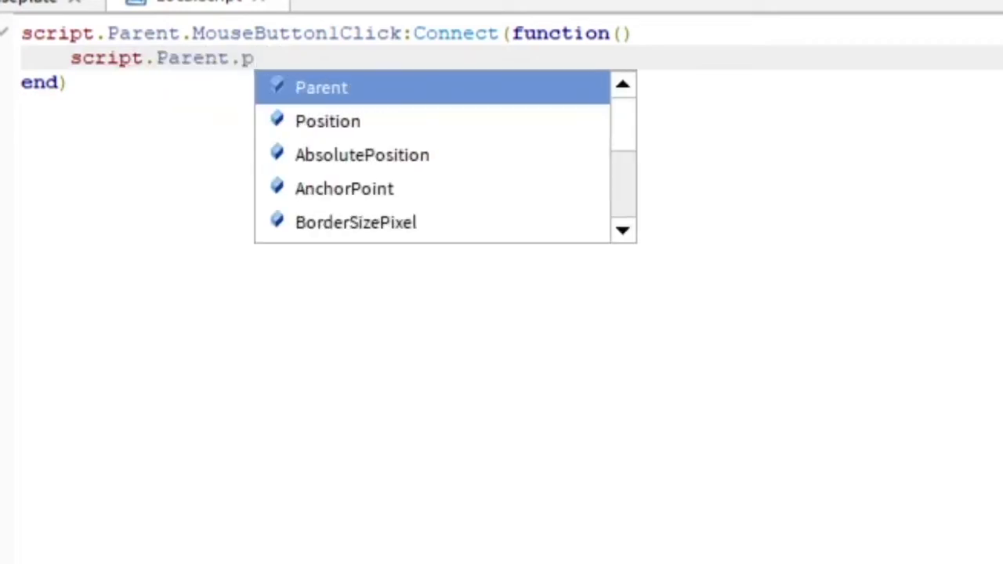
pyautogui.press('Tab')
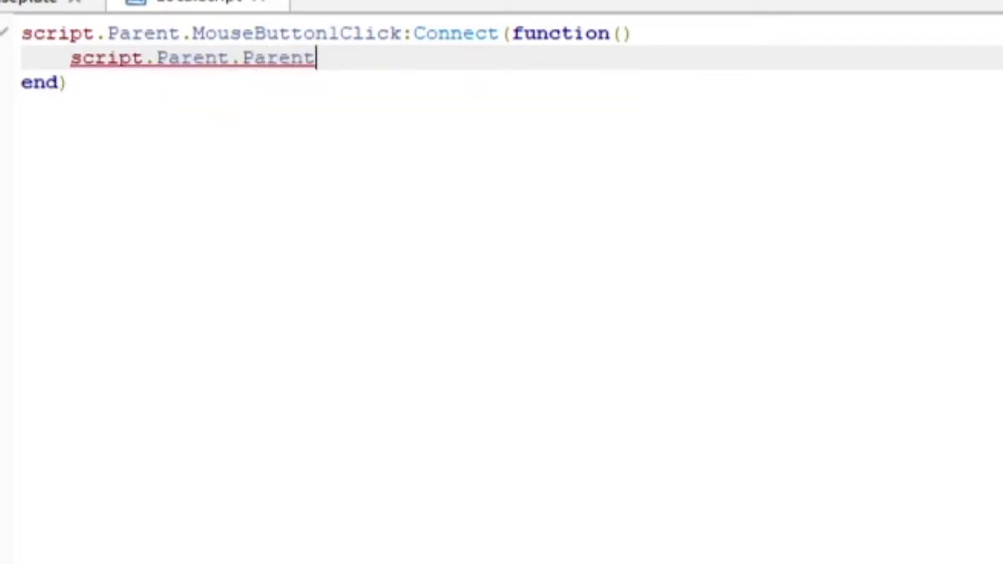
pyautogui.write('.')
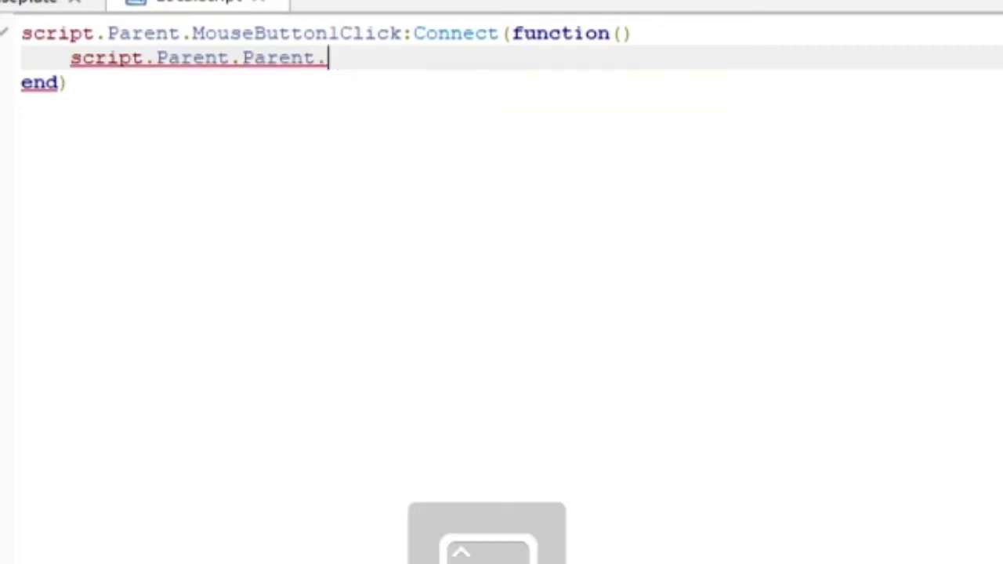
pyautogui.write('V')
pyautogui.press('Tab')
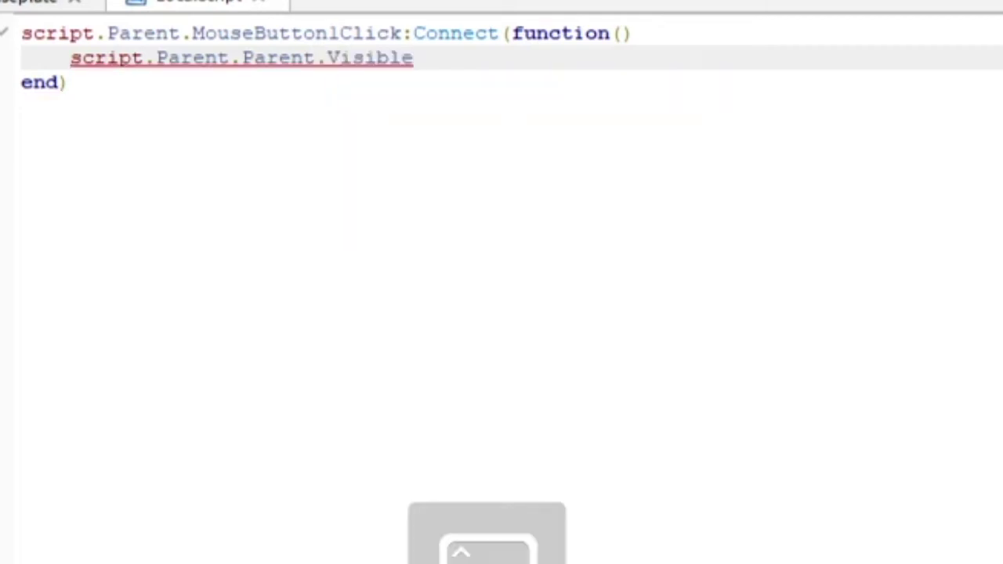
pyautogui.write('=')
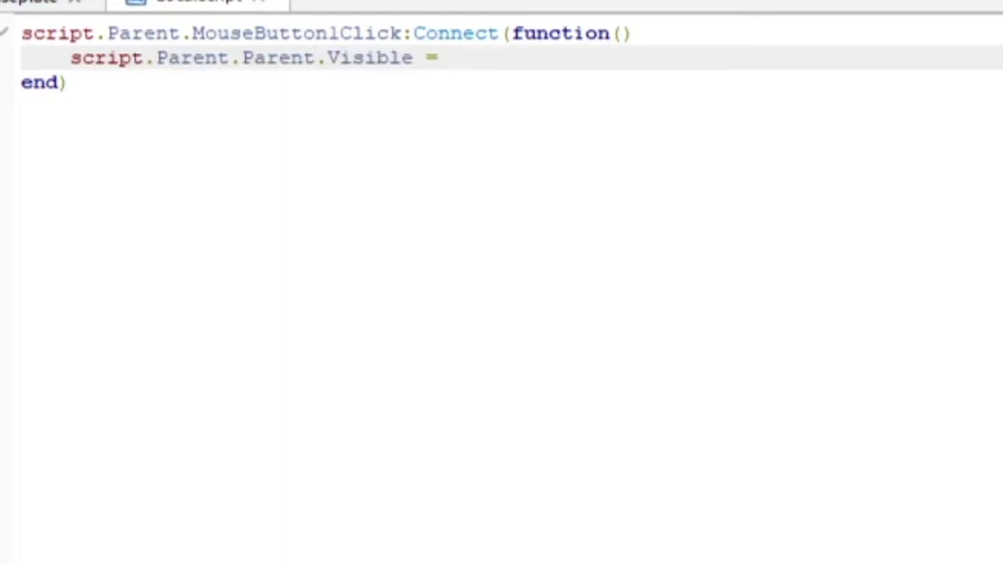
pyautogui.write(' fa')
pyautogui.press('Tab')
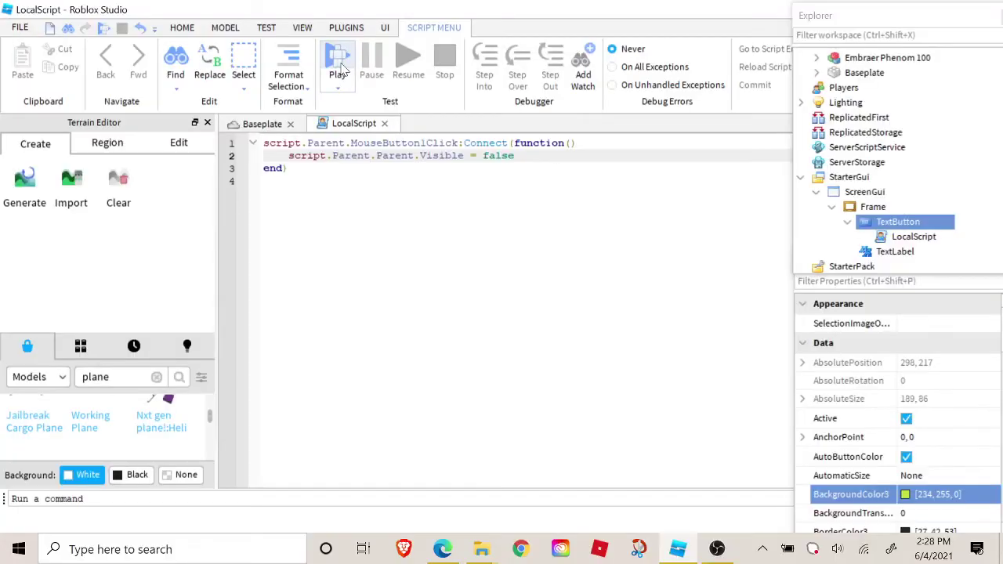
# Step: Start a playtest, dismiss the red menu with its "Play" button, and move and jump the character around the plane
pyautogui.click(338, 62)
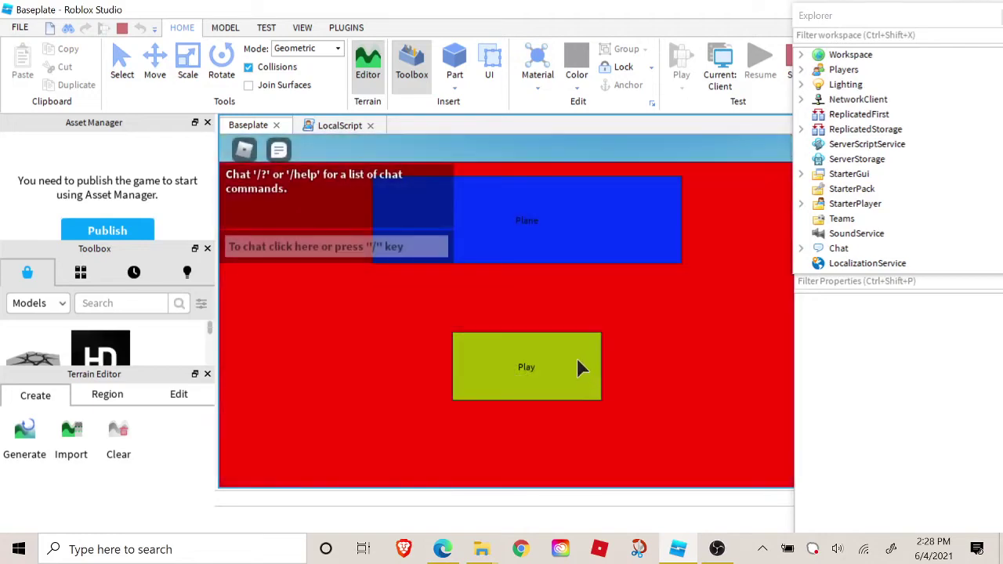
pyautogui.click(579, 362)
pyautogui.press('w')
pyautogui.moveTo(600, 339); pyautogui.dragTo(600, 338, button='right')
pyautogui.press('space')
pyautogui.press('w')
pyautogui.press('space')
pyautogui.press('w')
pyautogui.press('space')
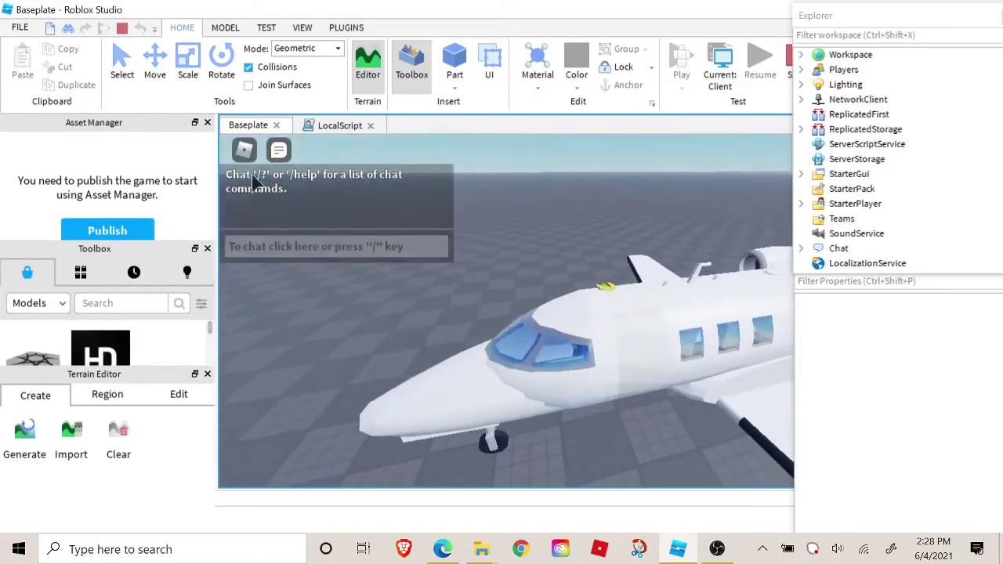
pyautogui.press('Escape')
pyautogui.click(549, 449)
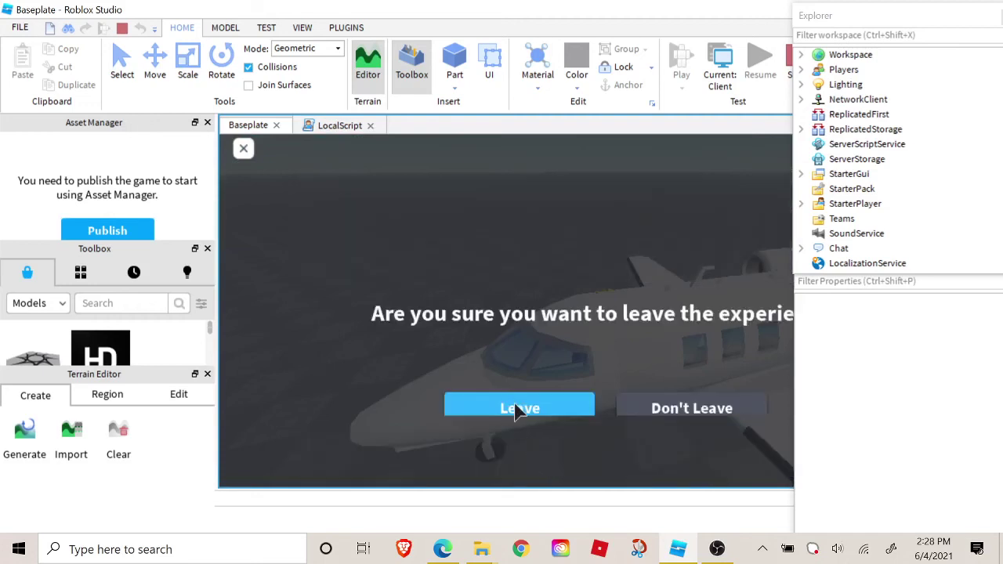
pyautogui.click(635, 409)
pyautogui.press('Escape')
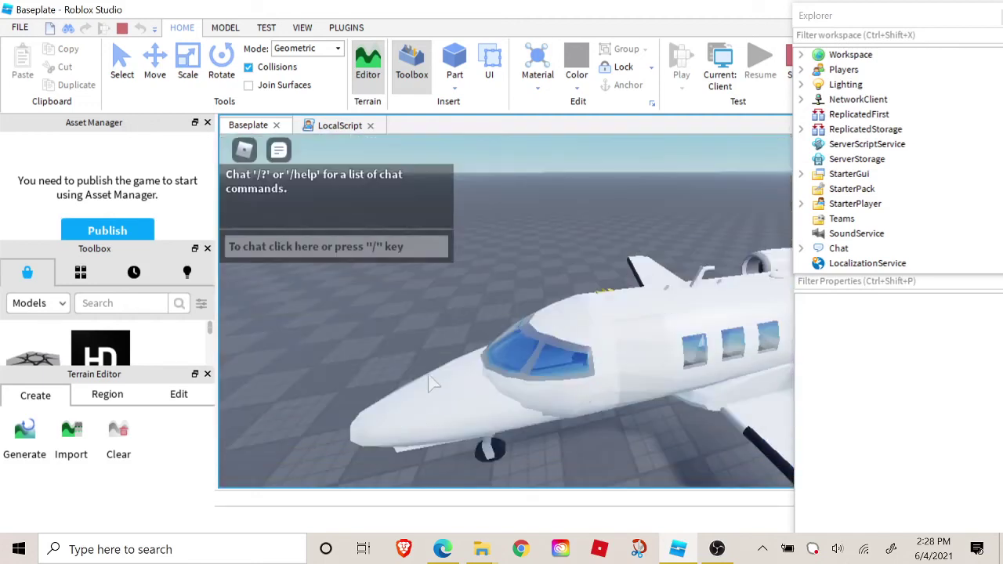
# Step: Reset the character in the playtest and dismiss the red menu with its "Play" button again
pyautogui.moveTo(439, 368); pyautogui.dragTo(440, 366, button='right')
pyautogui.click(245, 151)
pyautogui.press('r')
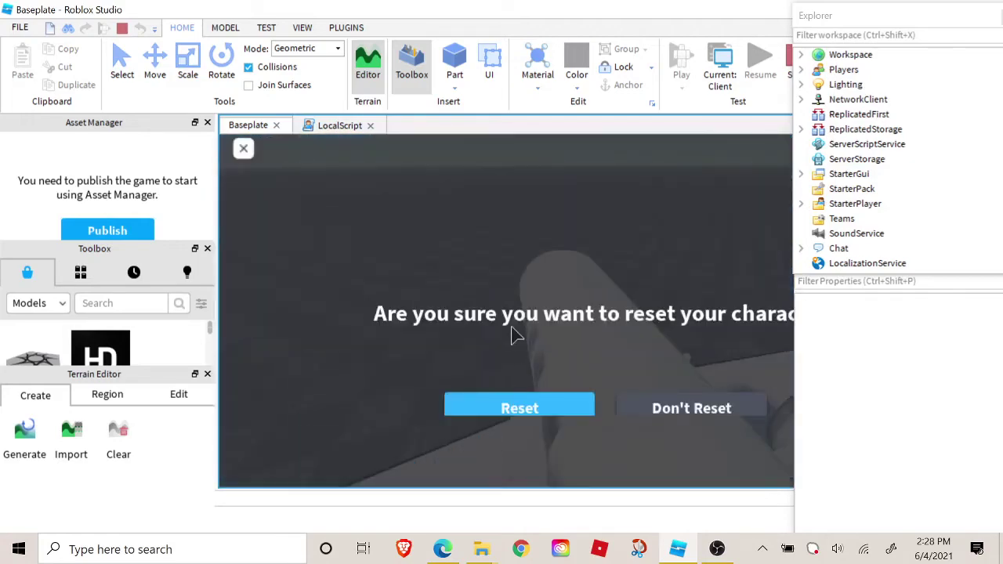
pyautogui.click(533, 404)
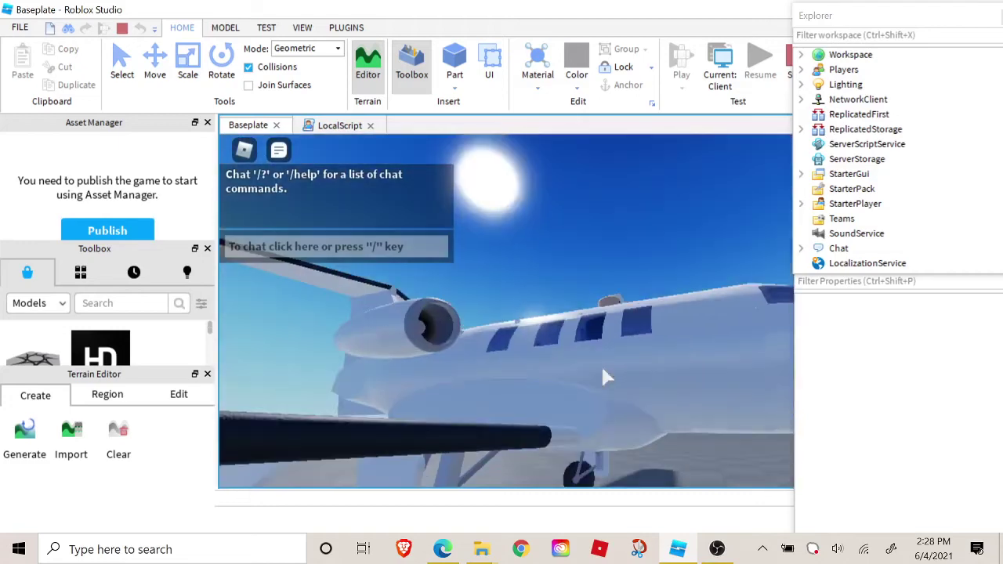
pyautogui.scroll(-5, 601, 367)
pyautogui.moveTo(602, 367); pyautogui.dragTo(602, 366, button='right')
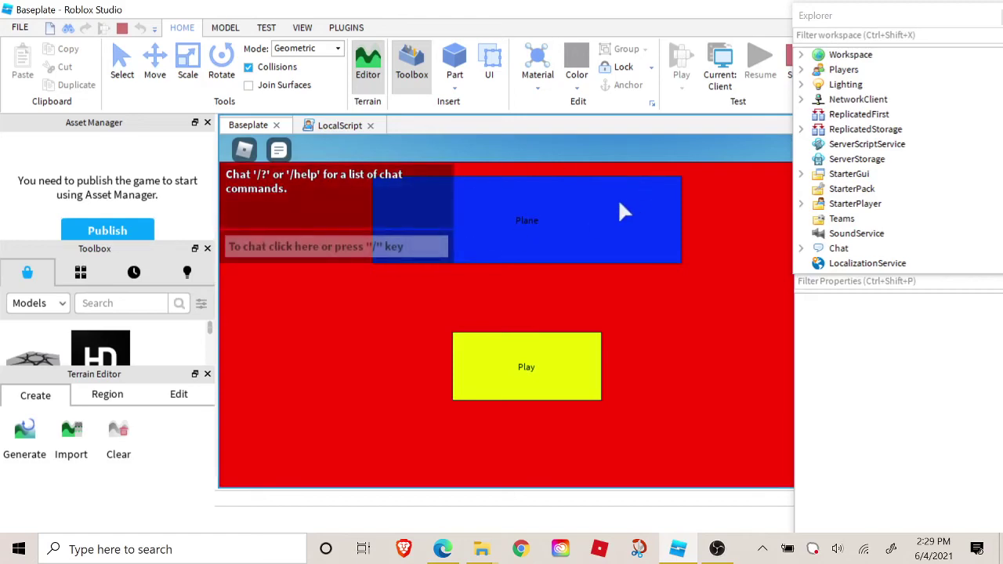
pyautogui.click(547, 359)
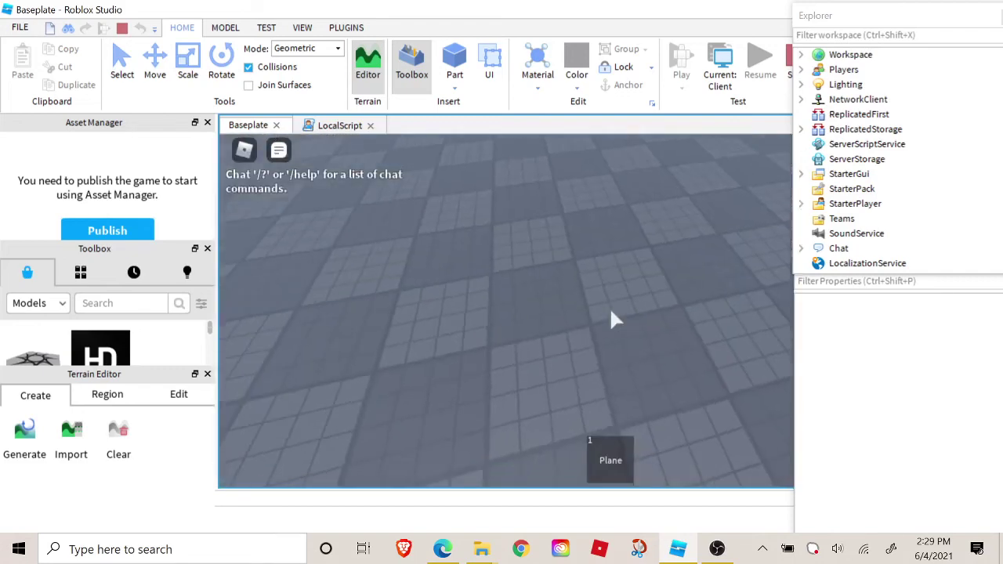
# Step: Test the Plane tool while seated in the Embraer Phenom 100, and jump out of the aircraft
pyautogui.click(609, 462)
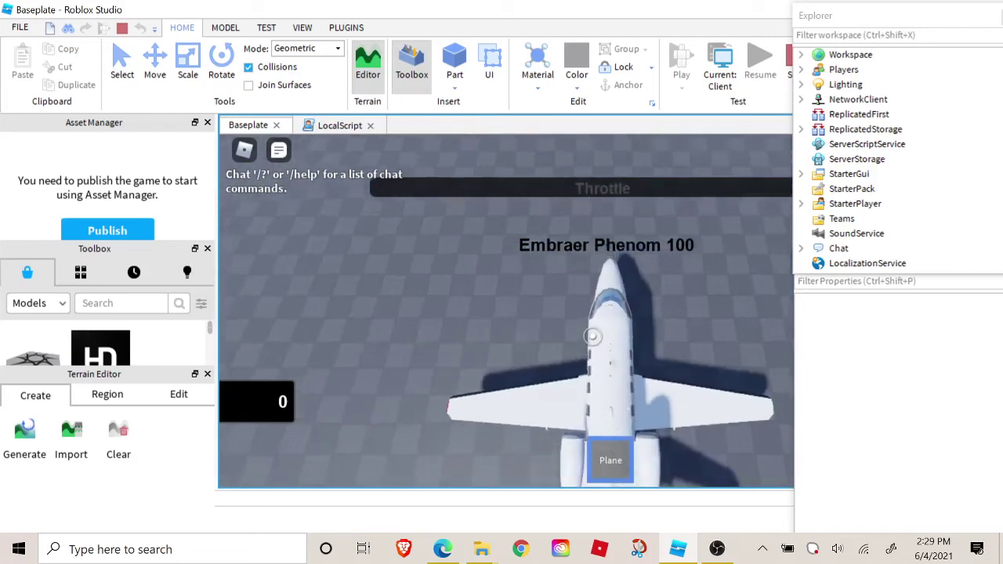
pyautogui.scroll(-4, 592, 305)
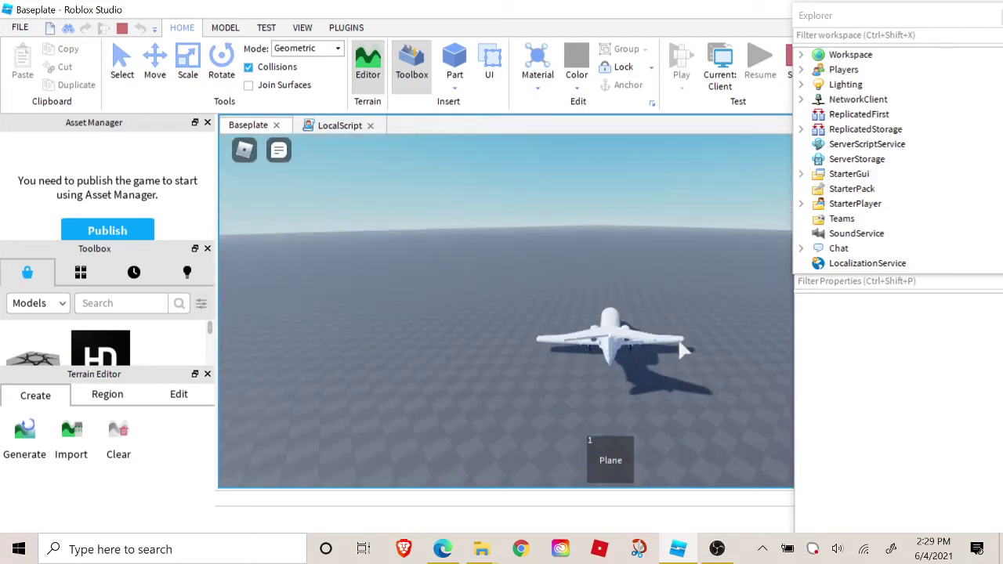
pyautogui.press('space')
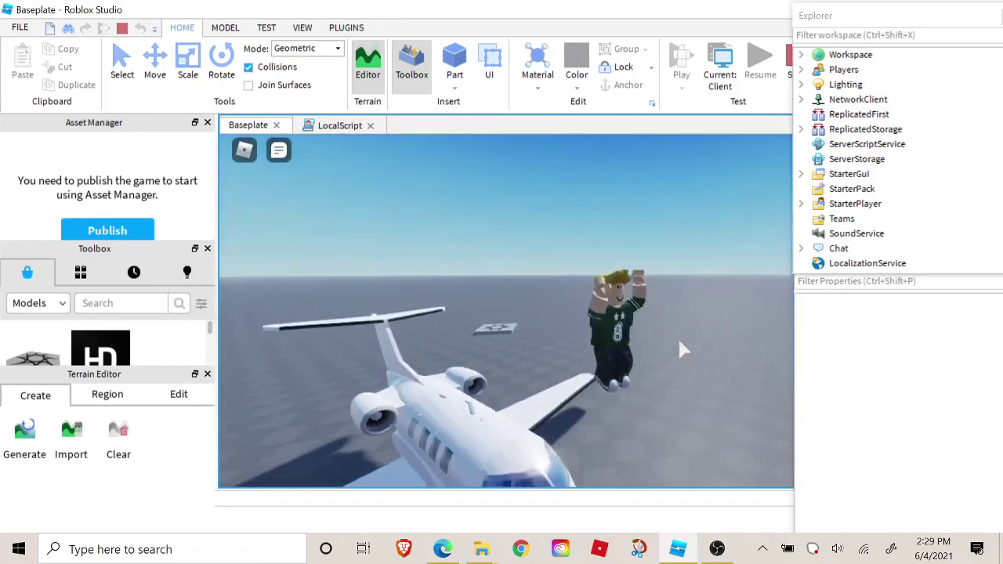
# Step: Move the character across the plane's wing and down onto the baseplate in front of the aircraft
pyautogui.press('w')
pyautogui.moveTo(679, 340); pyautogui.dragTo(680, 340, button='right')
pyautogui.press('space')
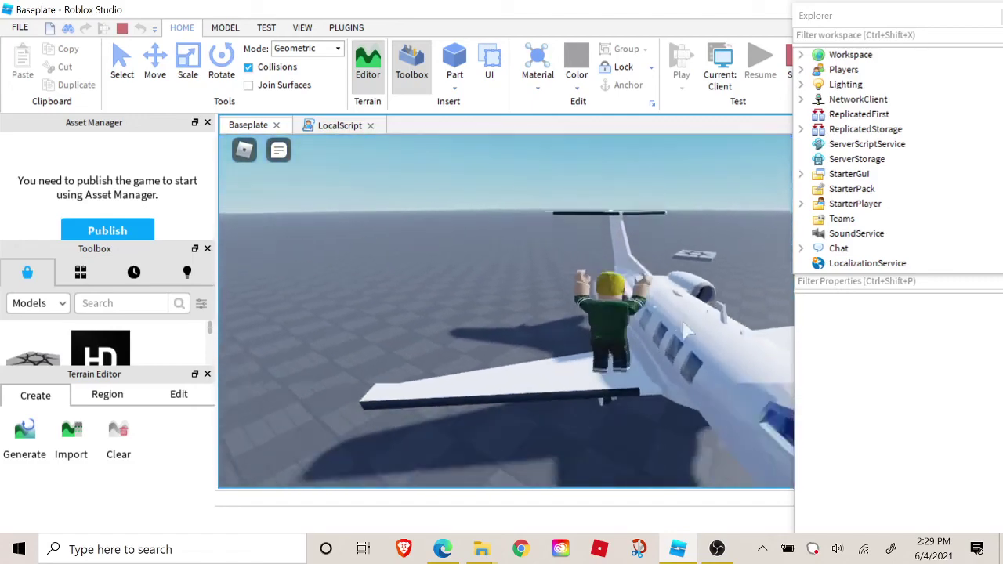
pyautogui.press('s')
pyautogui.press('space')
pyautogui.moveTo(584, 361); pyautogui.dragTo(585, 361, button='right')
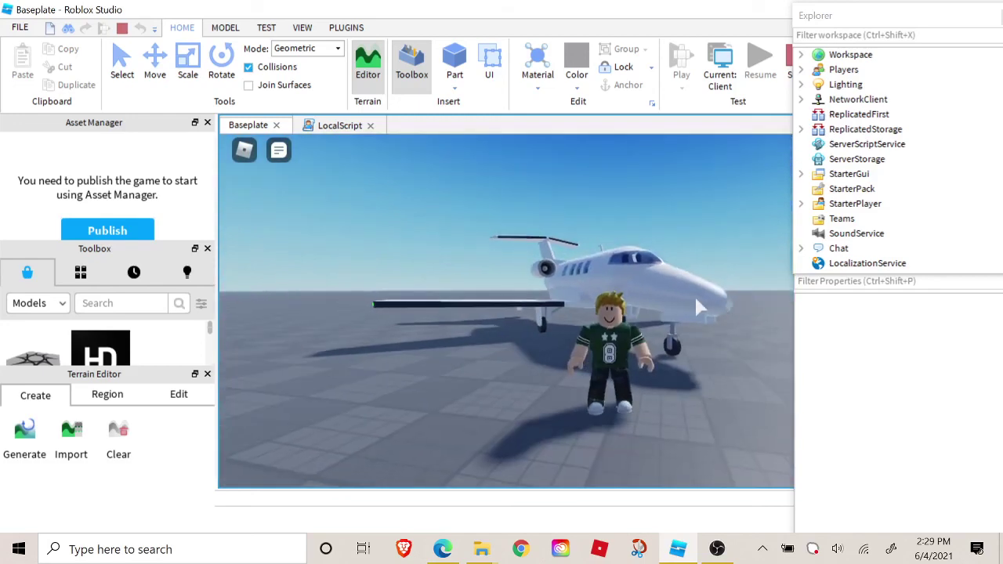